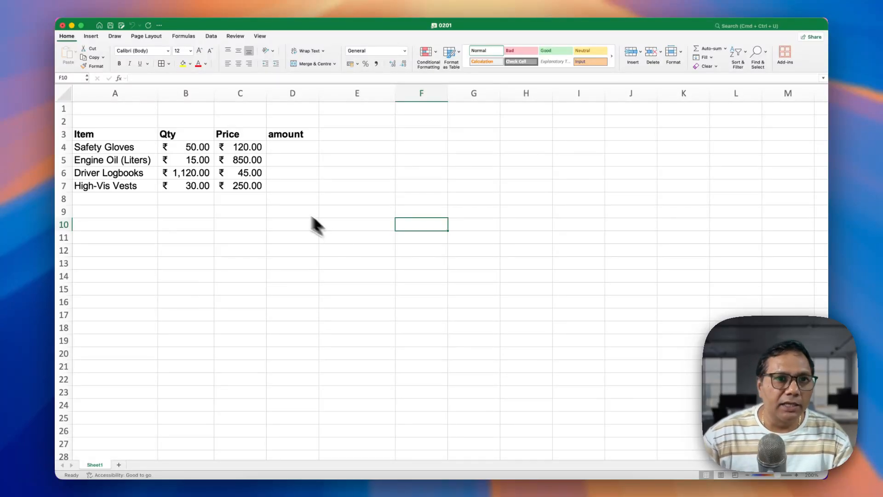
left_click_drag(130, 136, 118, 164)
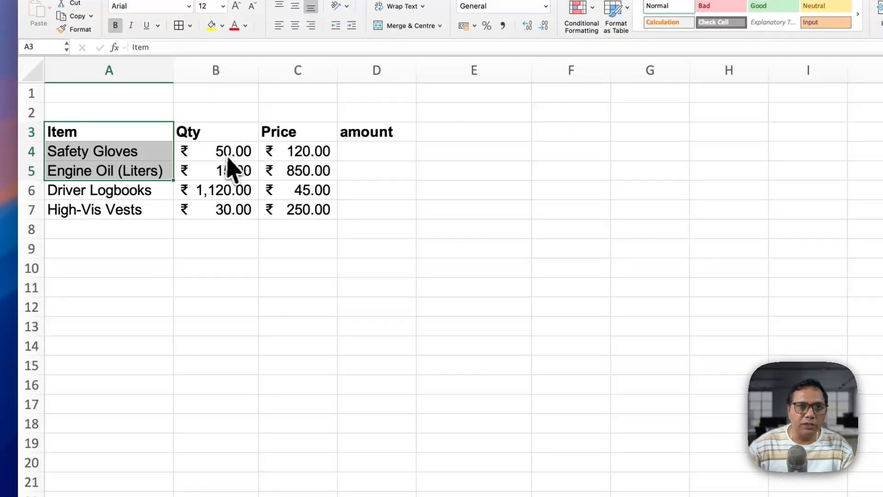
left_click_drag(226, 170, 213, 193)
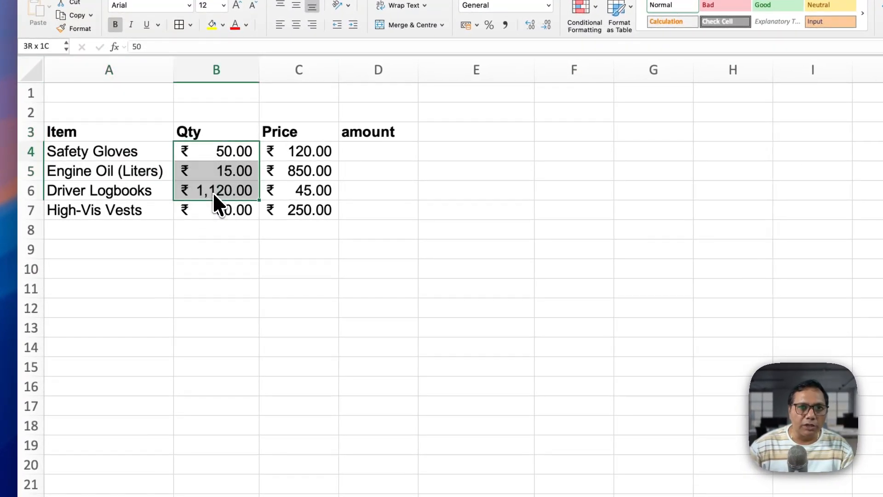
left_click_drag(297, 167, 299, 217)
left_click(328, 311)
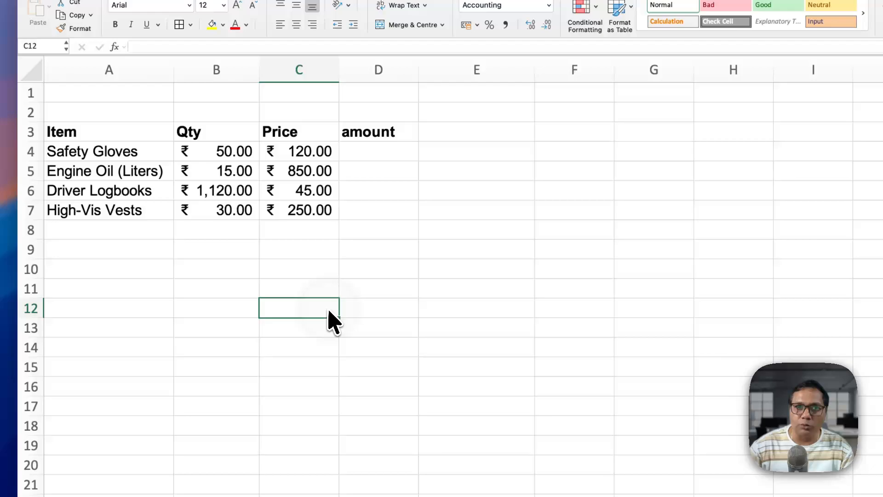
Step: Enter the formula =B4*C4 in cell D4 to calculate the Safety Gloves amount
left_click(369, 154)
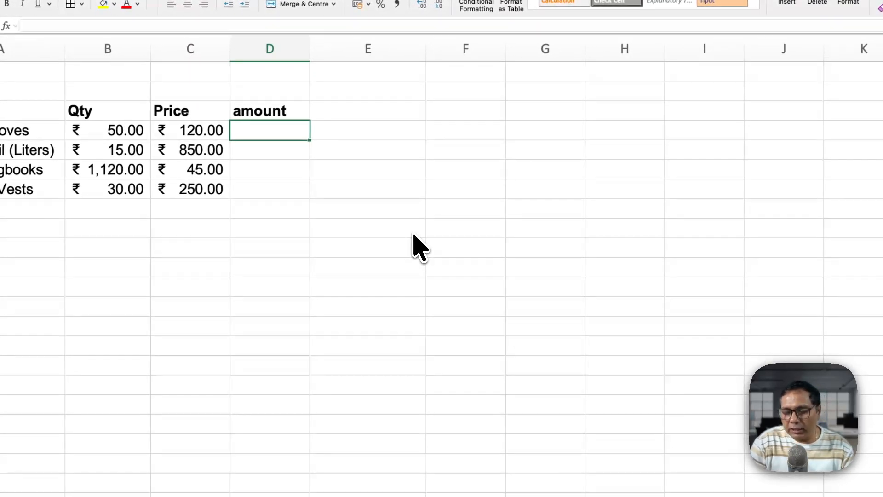
type("=")
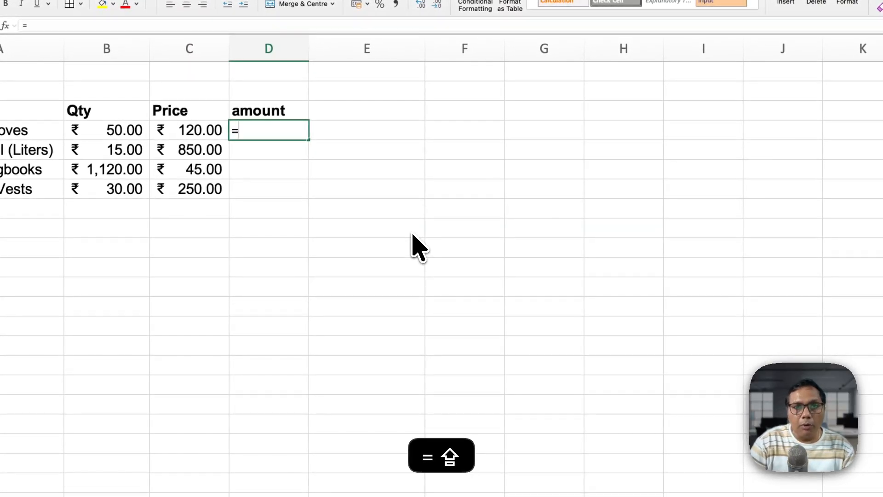
key("Left")
key("Left")
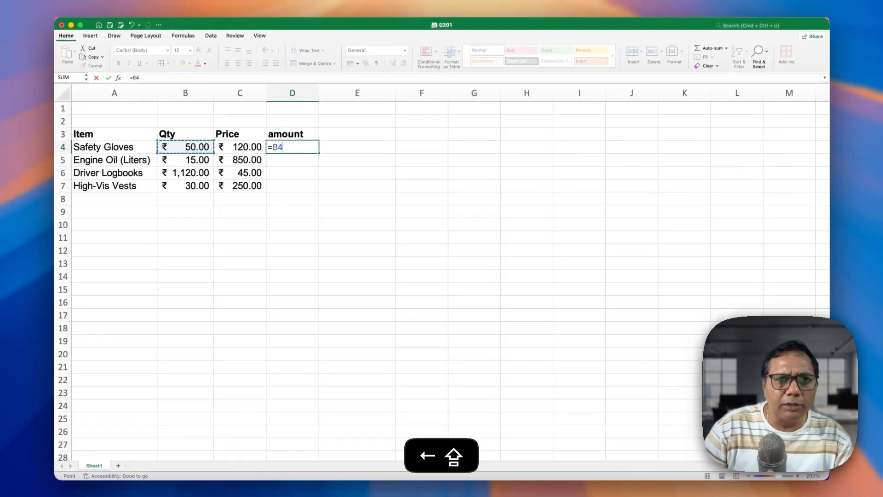
type("*")
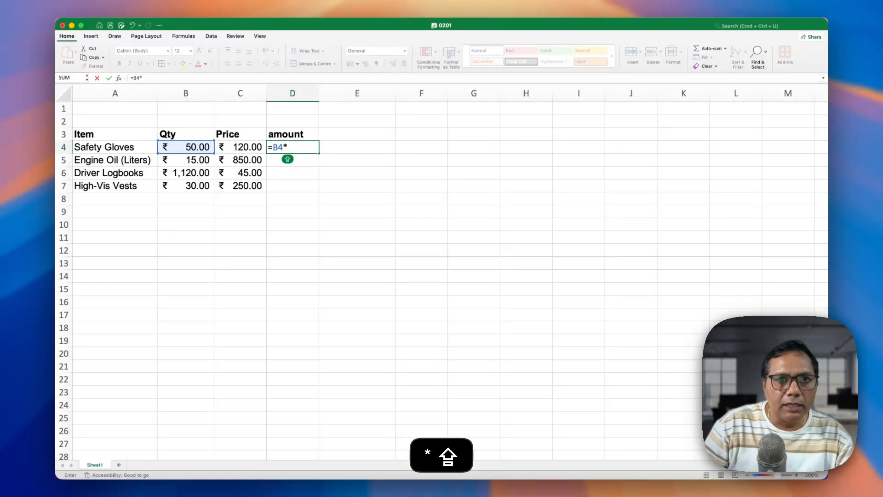
key("Left")
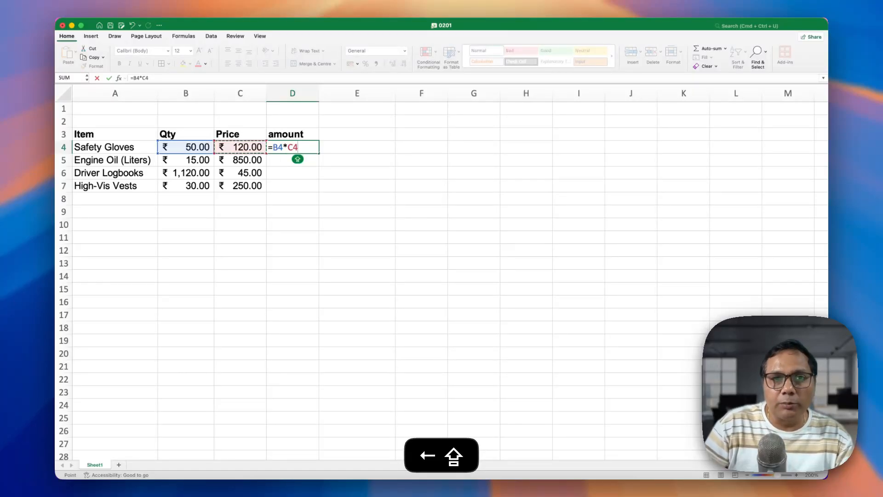
key("Return")
Step: Copy the amount formula from D4 into cells D5:D7
key("Up")
key("super+c")
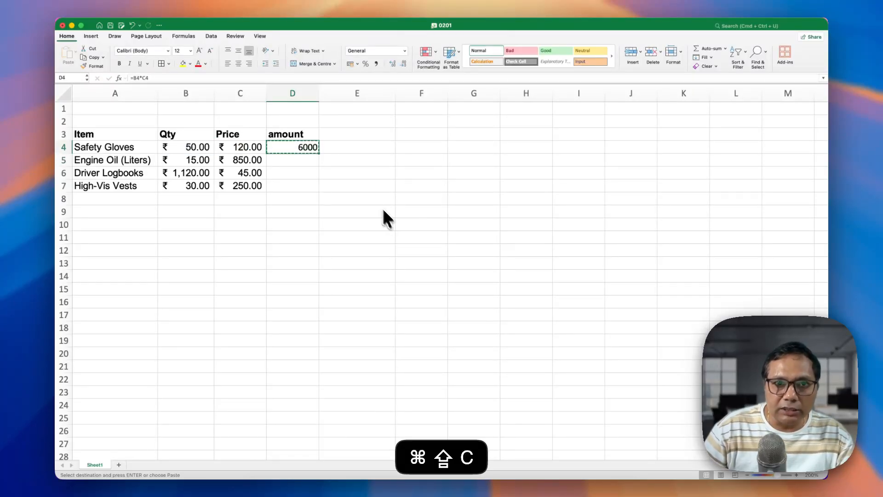
left_click_drag(299, 160, 309, 190)
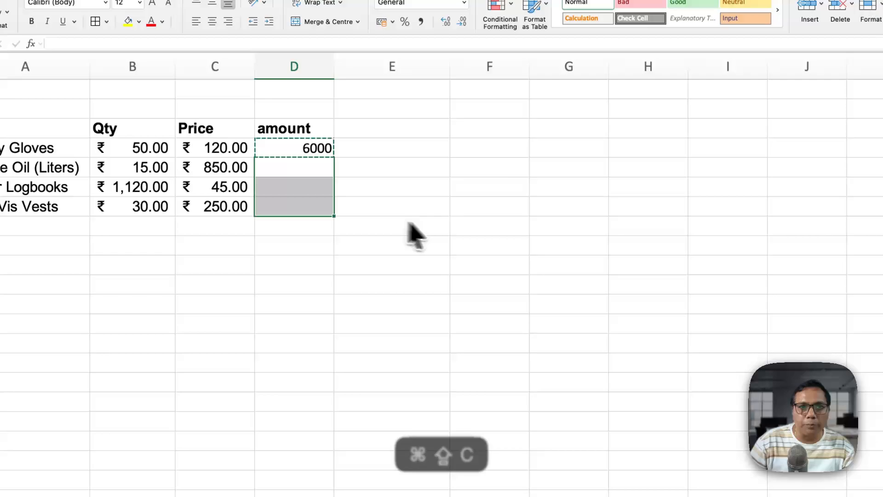
key("super+v")
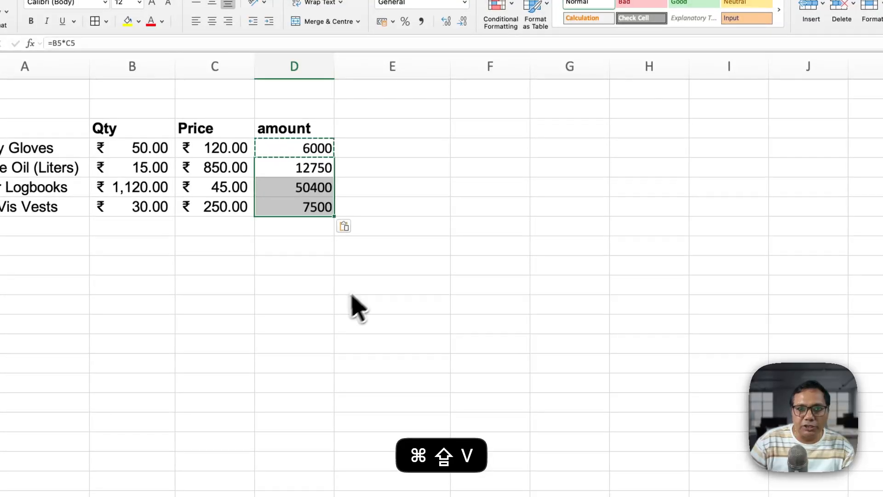
key("Escape")
left_click(337, 301)
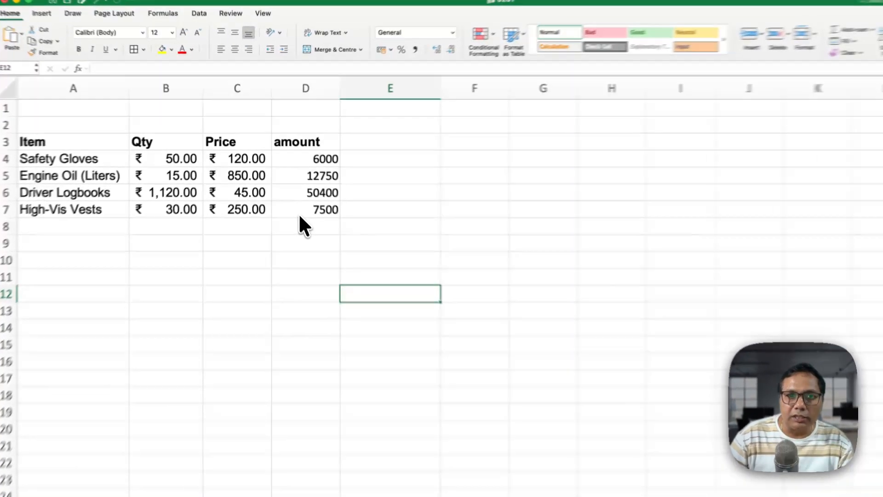
Step: Clear the amount formulas from cells D4:D7
left_click_drag(293, 186, 319, 152)
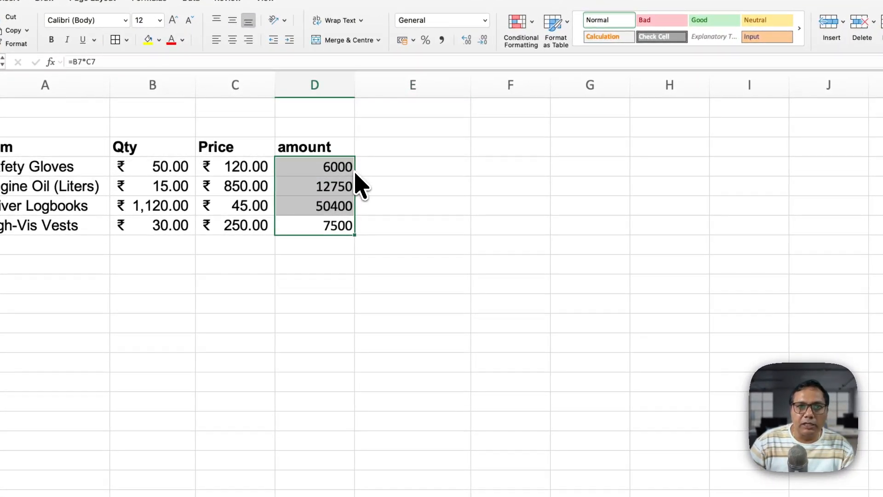
key("shift+BackSpace")
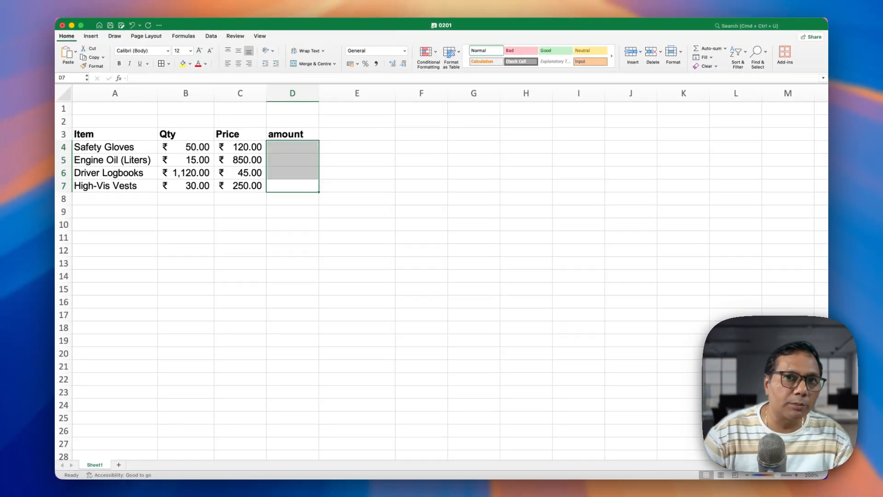
Step: Enter the single array formula =B4:B7*C4:C7 in cell D4 to calculate the amounts of all four items
key("Up")
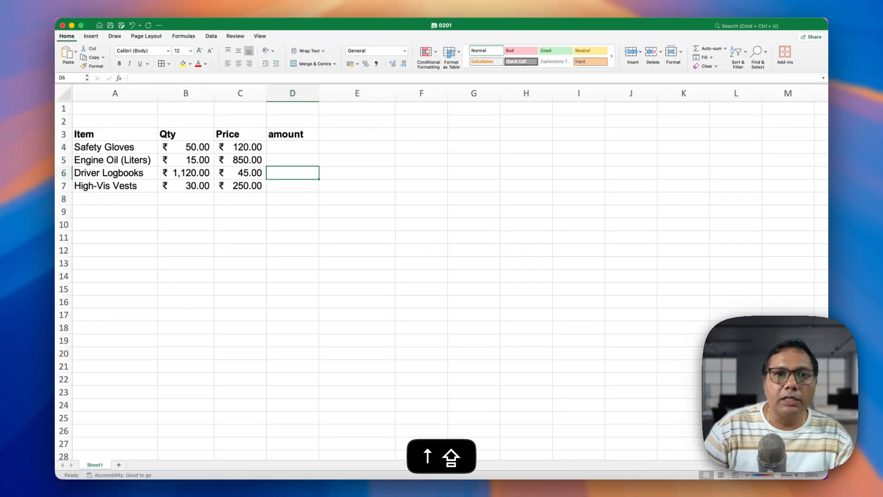
key("Up")
key("Up")
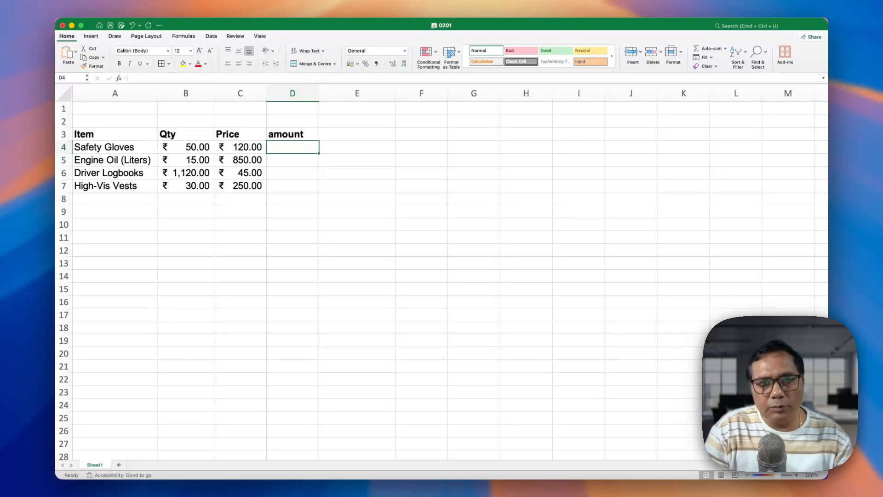
key("Escape")
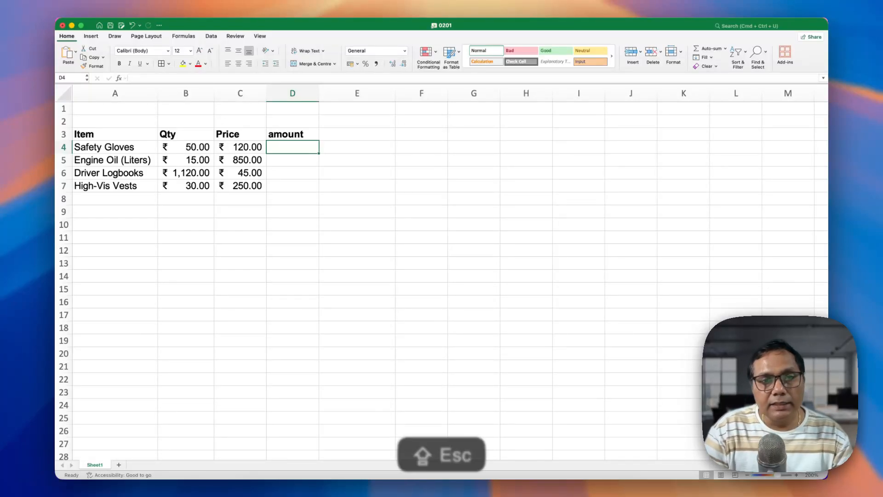
type("=")
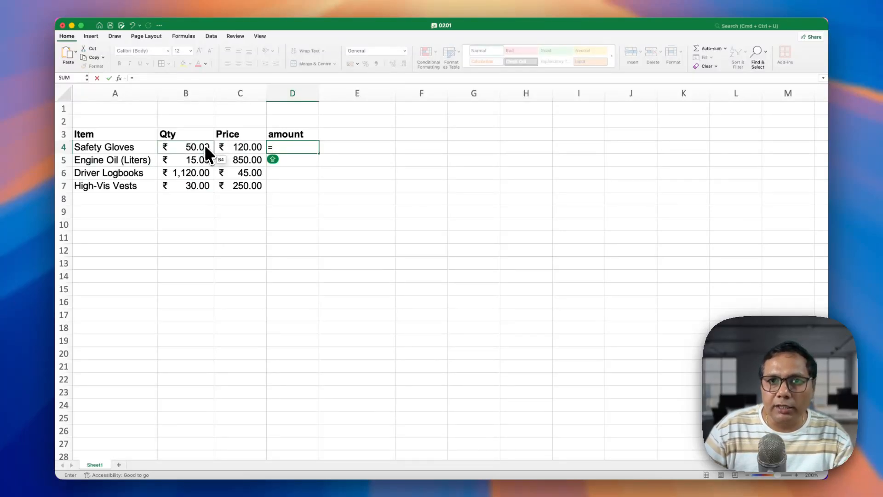
left_click_drag(202, 145, 247, 238)
type("*")
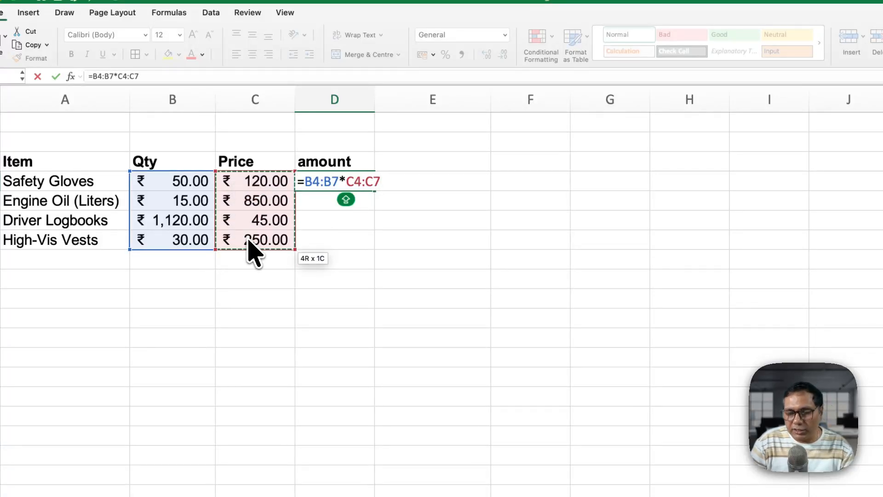
key("shift+Return")
left_click(476, 265)
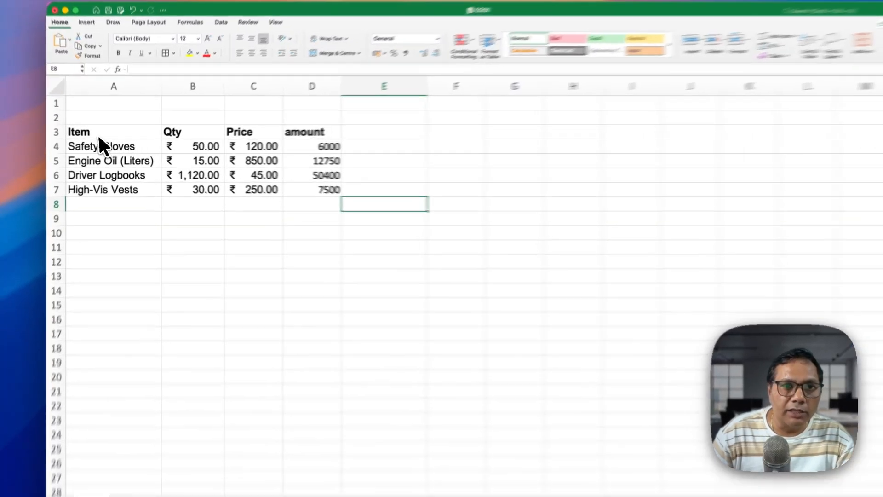
left_click_drag(99, 146, 249, 195)
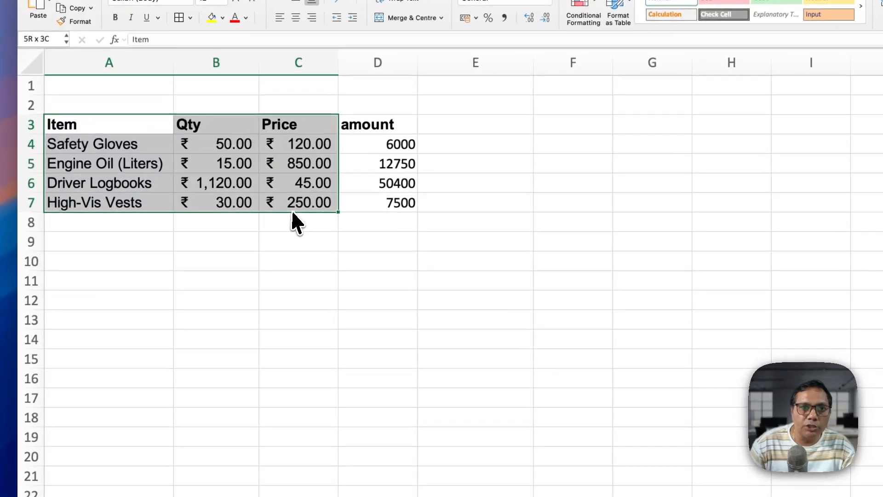
left_click(257, 276)
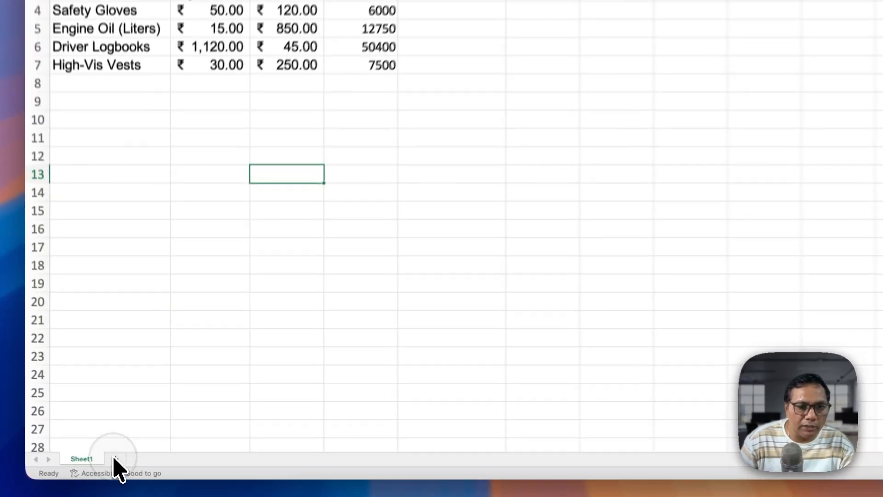
Step: Add a new worksheet and enter =Sheet1!A3:D7 in its cell B3 to bring in the whole item table
left_click(119, 465)
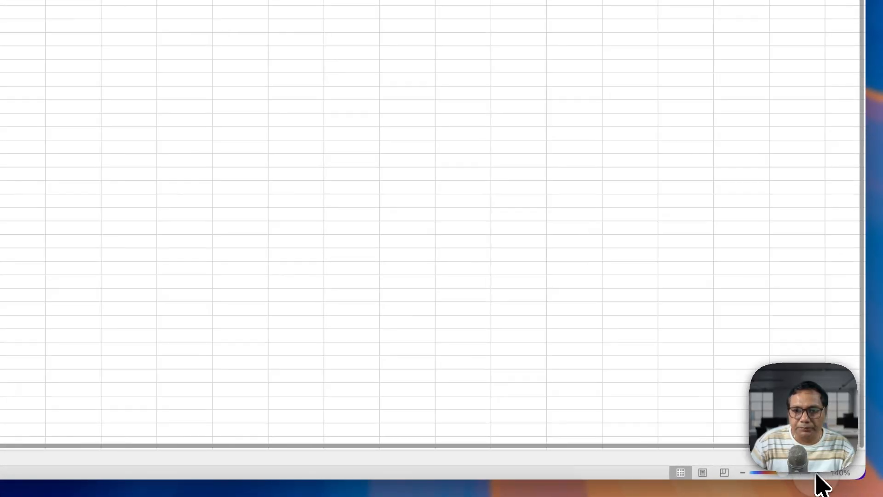
left_click(58, 87)
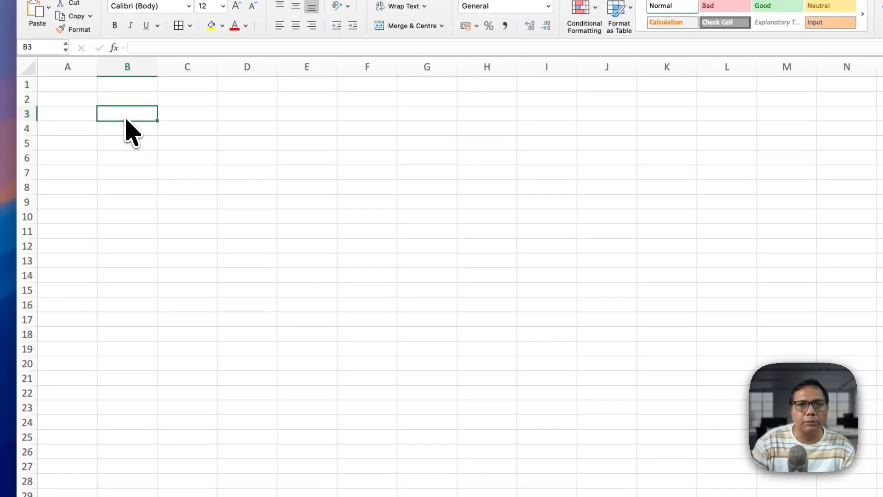
type("=")
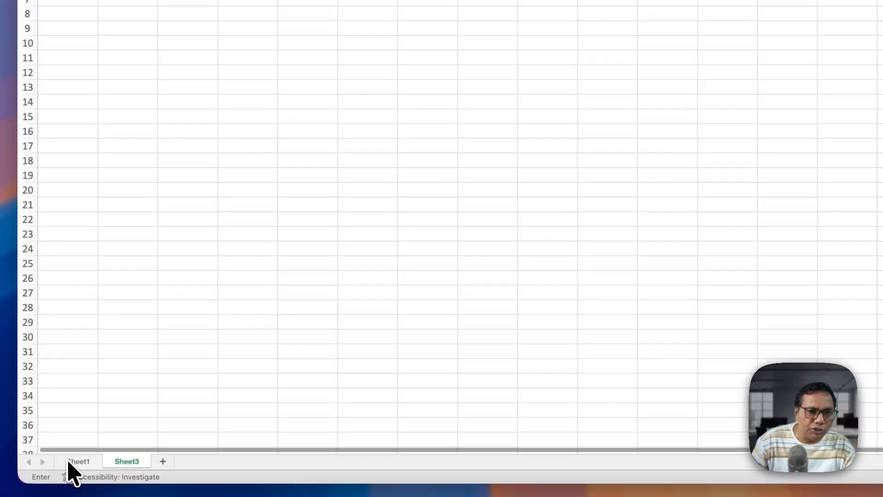
left_click(78, 461)
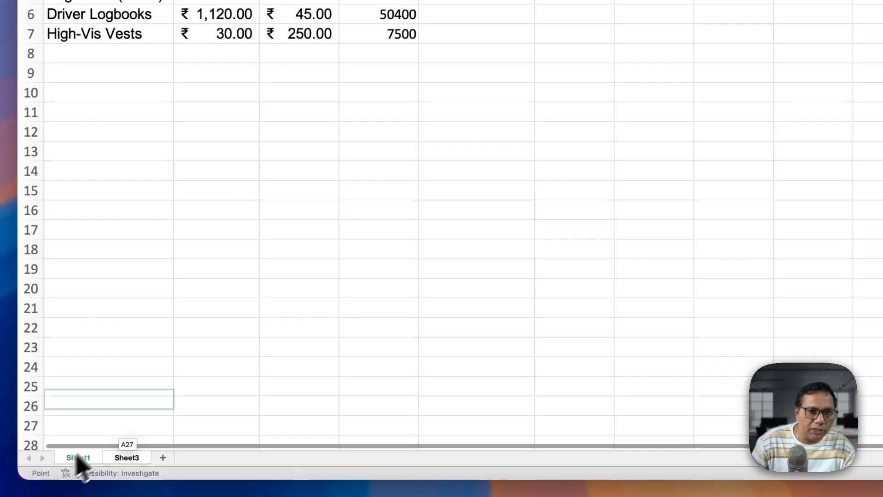
left_click_drag(112, 125, 365, 203)
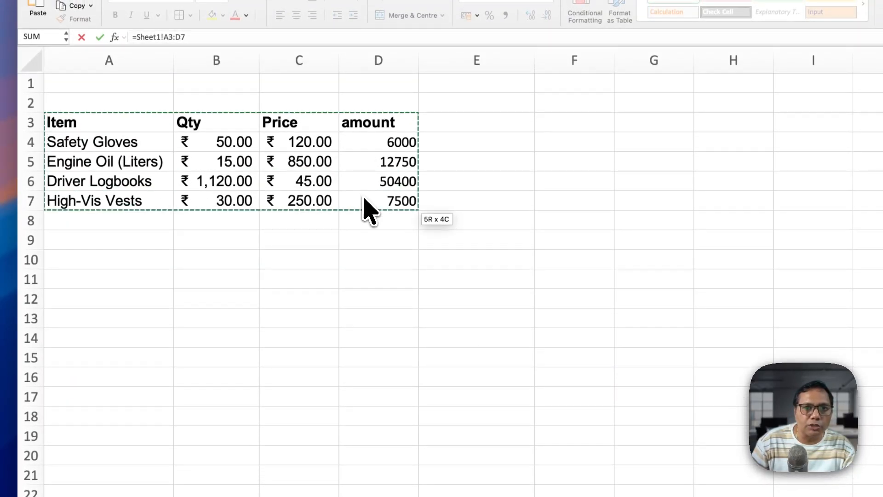
key("Return")
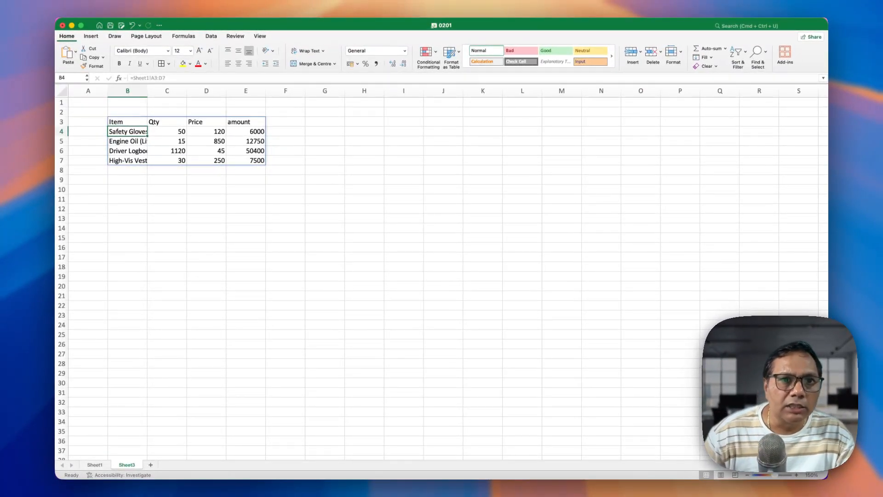
Step: Compare the headers and values of the source table on Sheet1 with the linked table on Sheet3
left_click(99, 464)
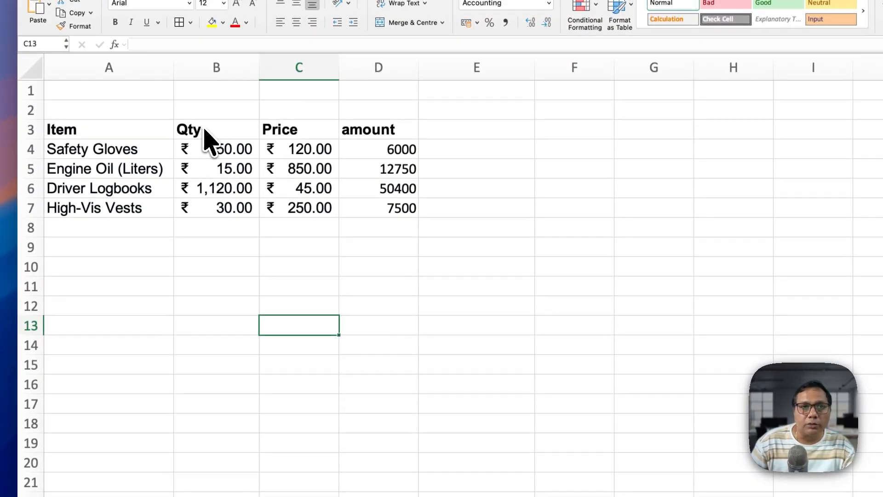
left_click_drag(88, 130, 359, 131)
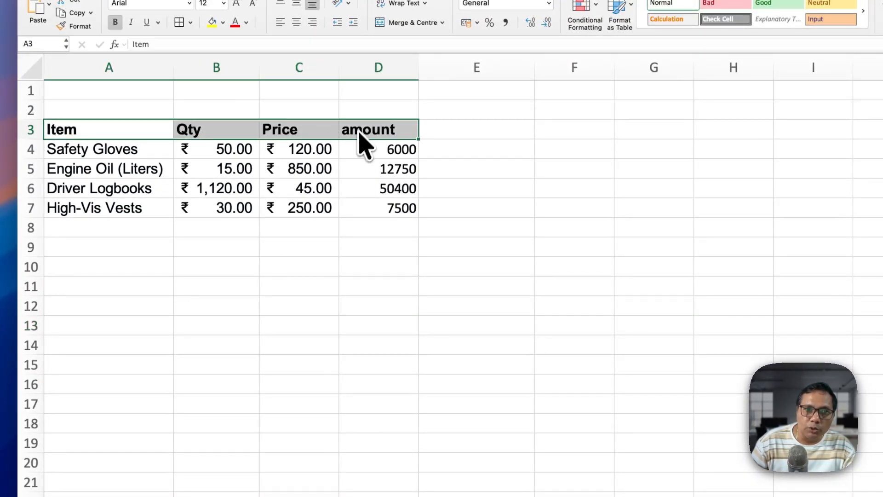
left_click_drag(251, 155, 294, 217)
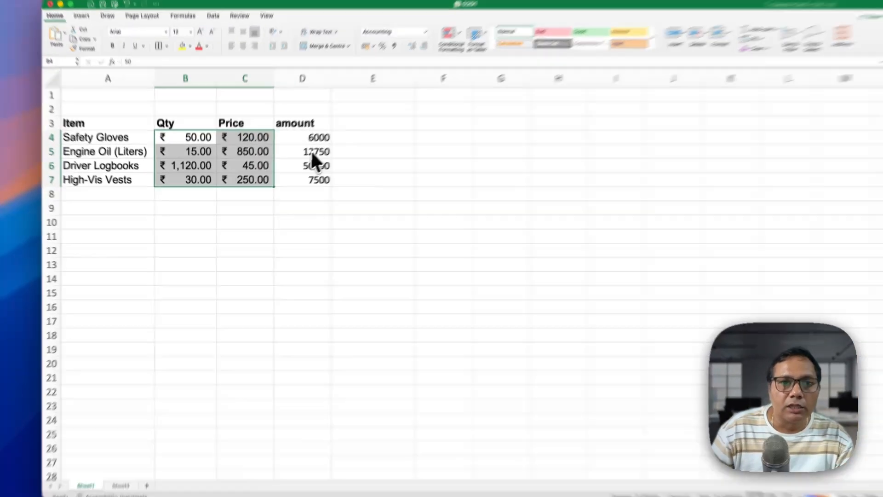
left_click_drag(303, 147, 309, 187)
left_click(288, 264)
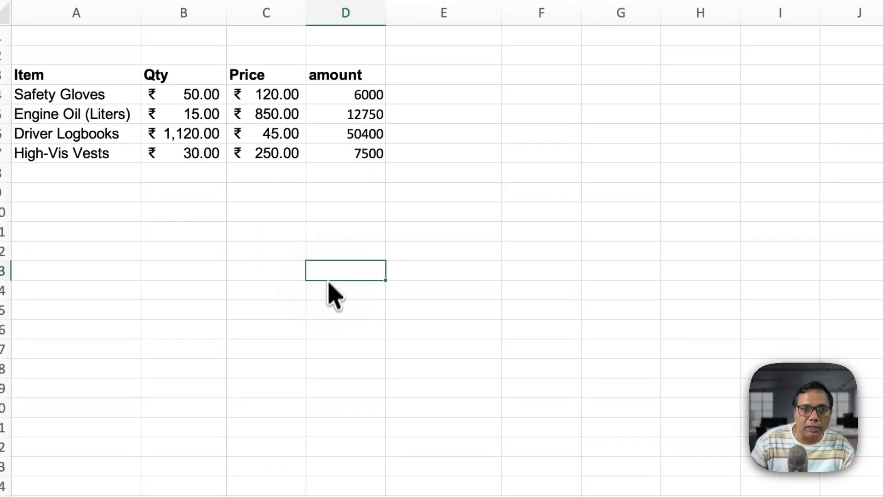
left_click(130, 462)
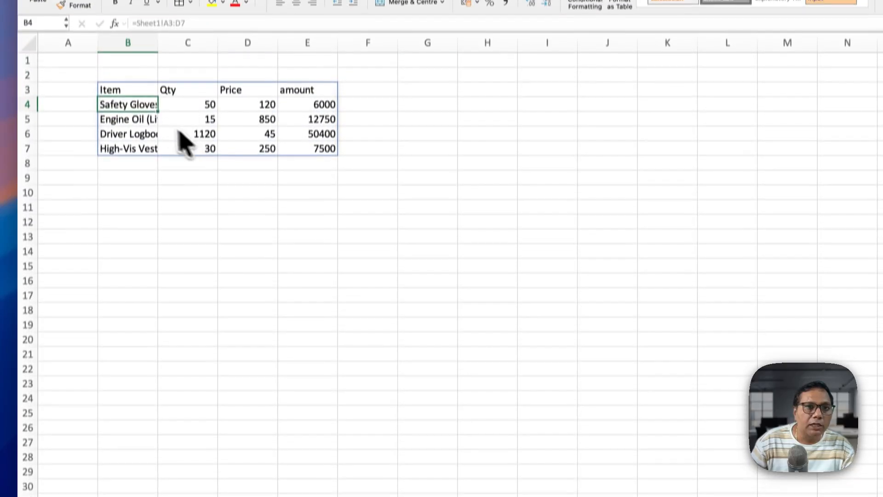
left_click_drag(131, 91, 315, 92)
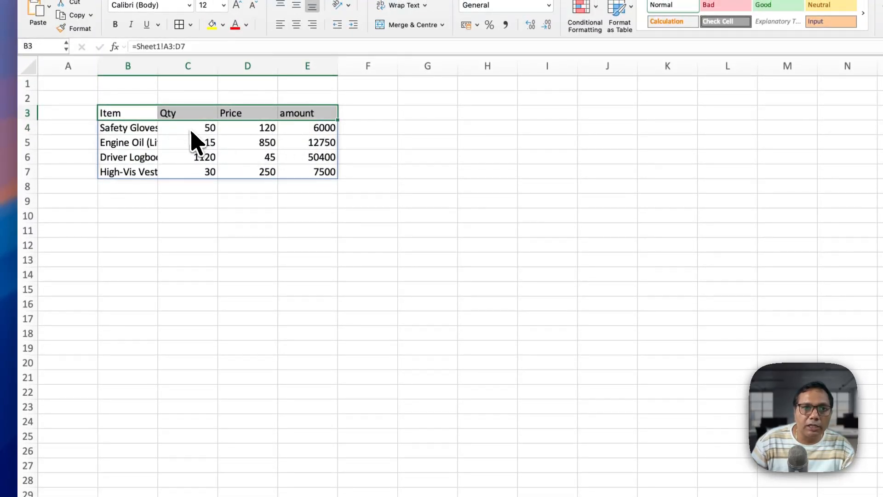
left_click_drag(192, 131, 261, 174)
left_click(243, 231)
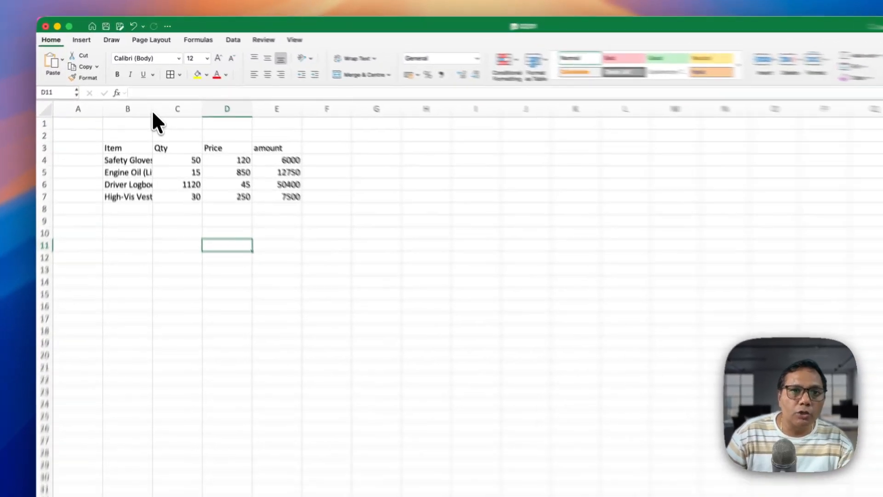
Step: Fit the width of column B to the item names
double_click(147, 92)
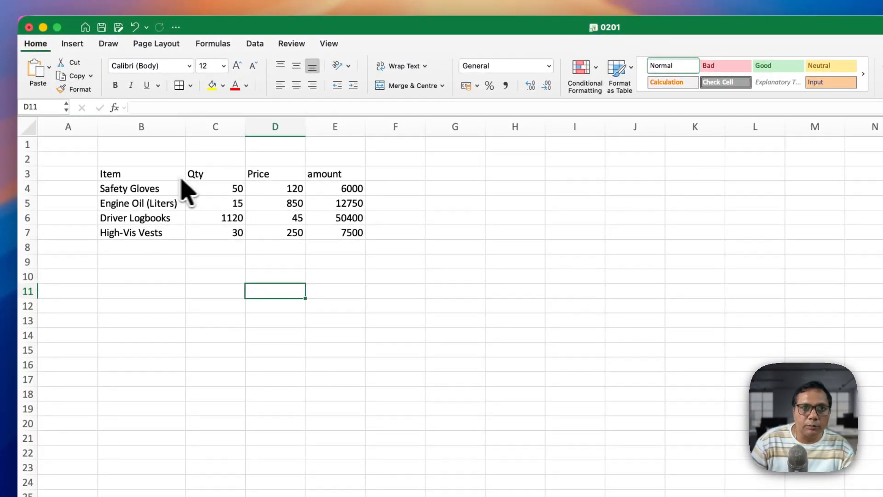
Step: Apply borders to all cells of the linked table B3:E7 and undo them
left_click_drag(157, 174, 321, 245)
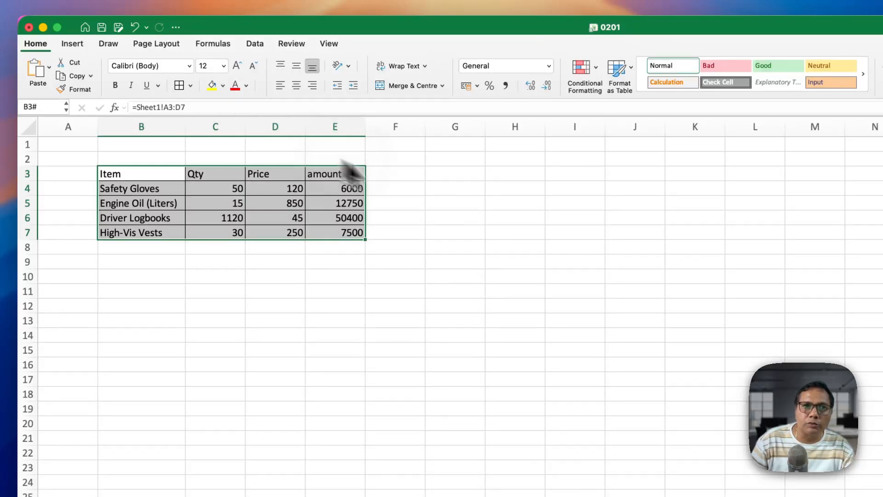
left_click(432, 191)
key("super+shift+z")
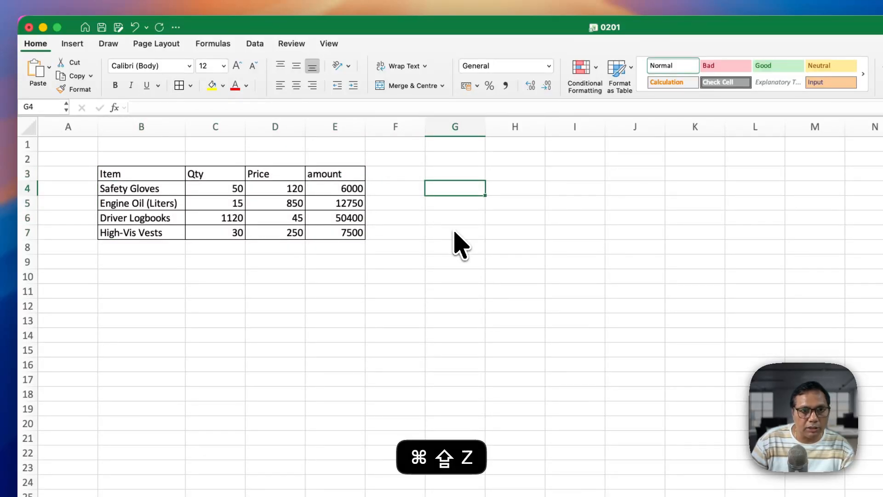
left_click(338, 295)
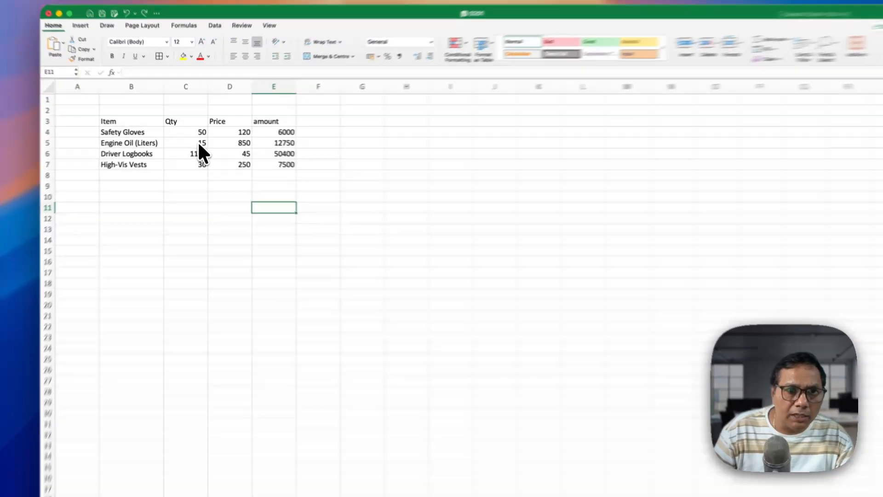
Step: Try to delete the Engine Oil quantity in cell C5 of the linked table
left_click(199, 142)
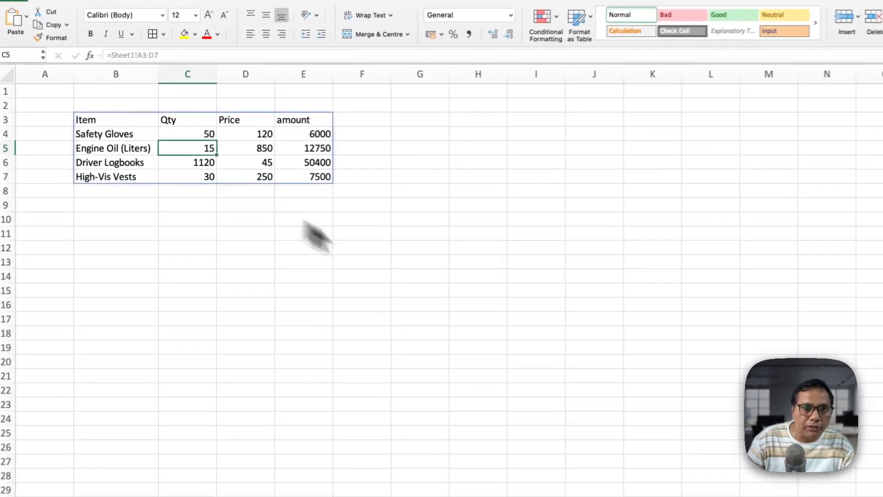
key("shift+BackSpace")
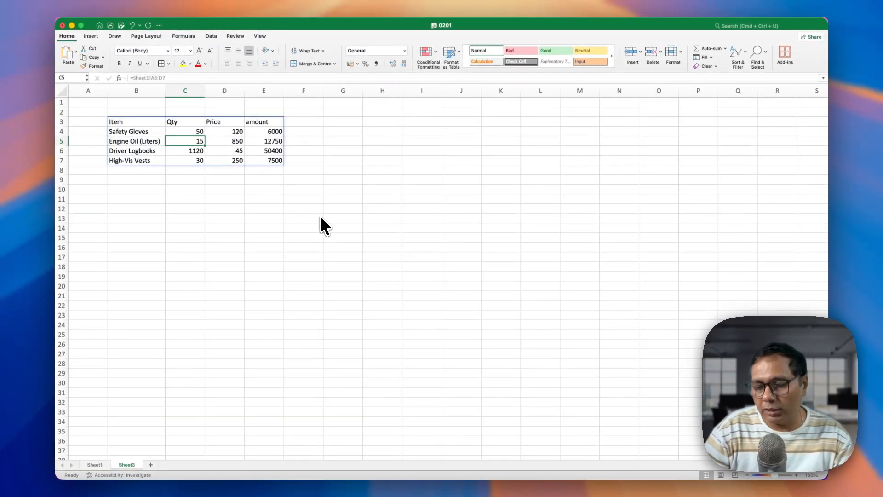
key("shift+BackSpace")
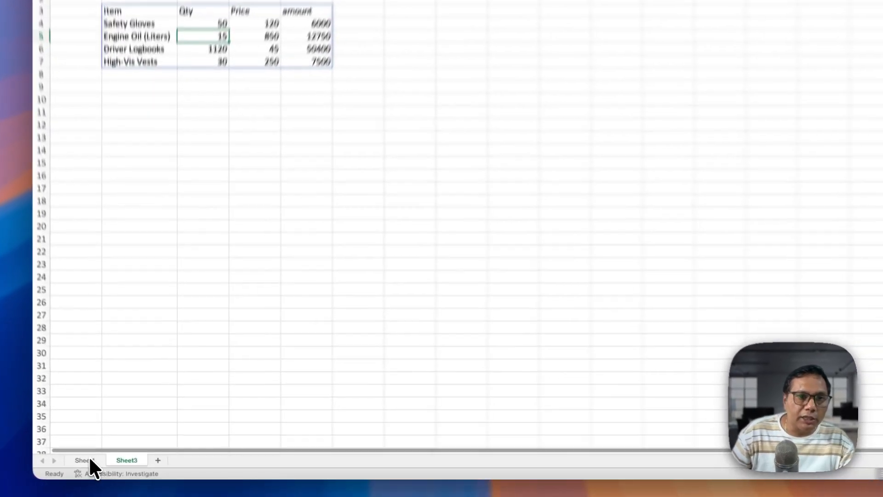
Step: Clear the Engine Oil quantity in B5 on Sheet1 to test the linked table on Sheet3, and undo the deletion
left_click(95, 465)
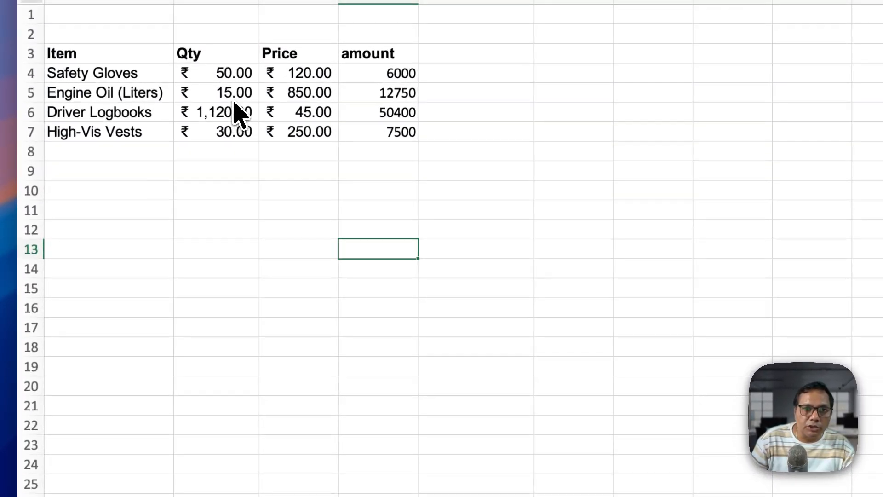
left_click(233, 27)
key("shift+BackSpace")
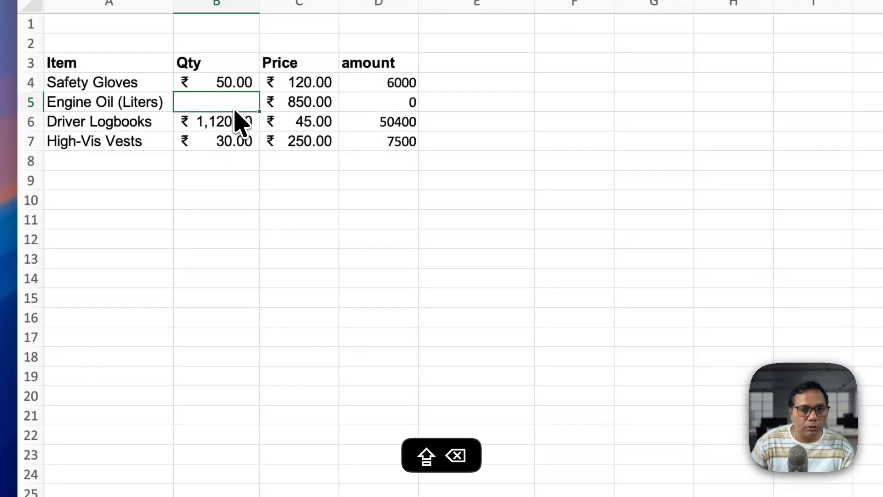
left_click(136, 462)
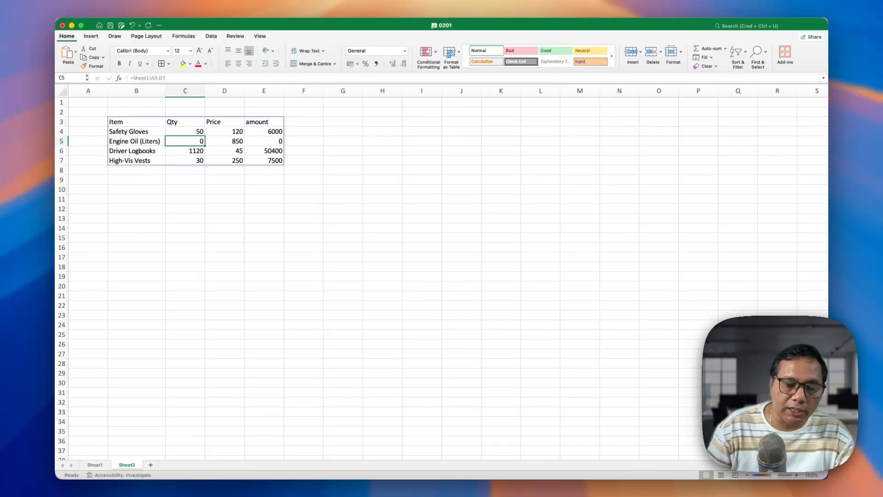
key("super+shift+z")
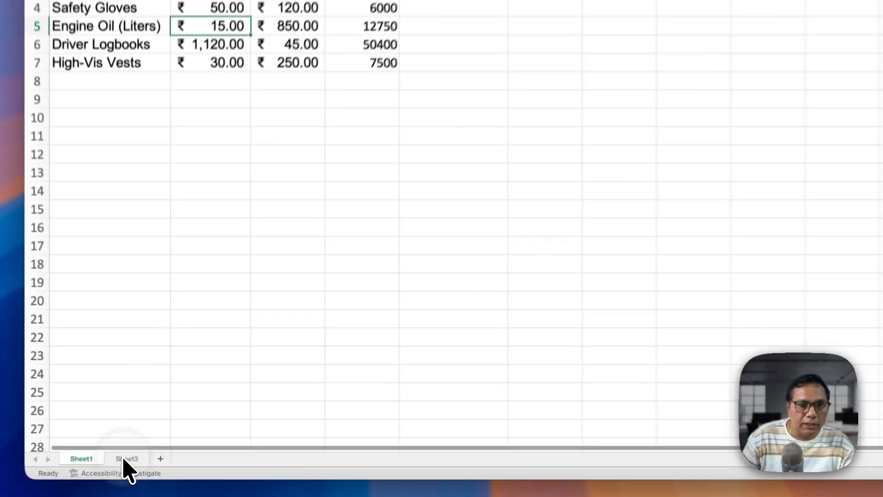
left_click(127, 464)
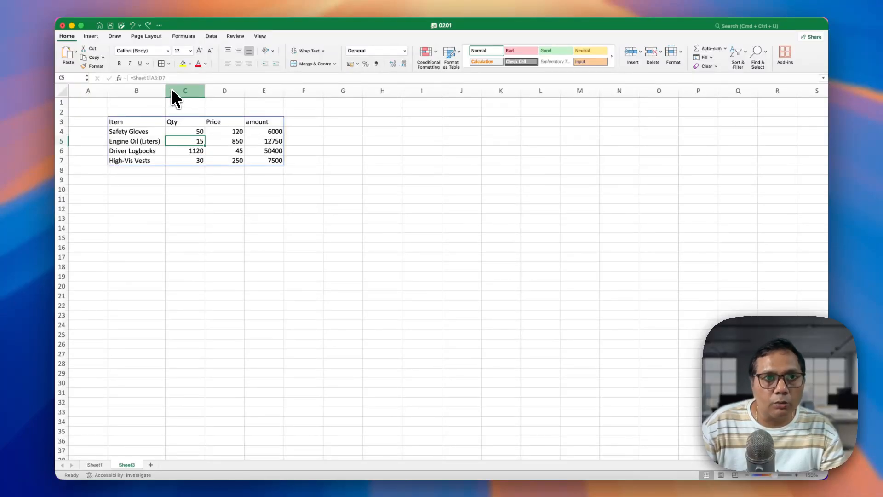
Step: Inspect the formulas behind header cell B3 and amount cell E5 of the linked table
left_click(135, 121)
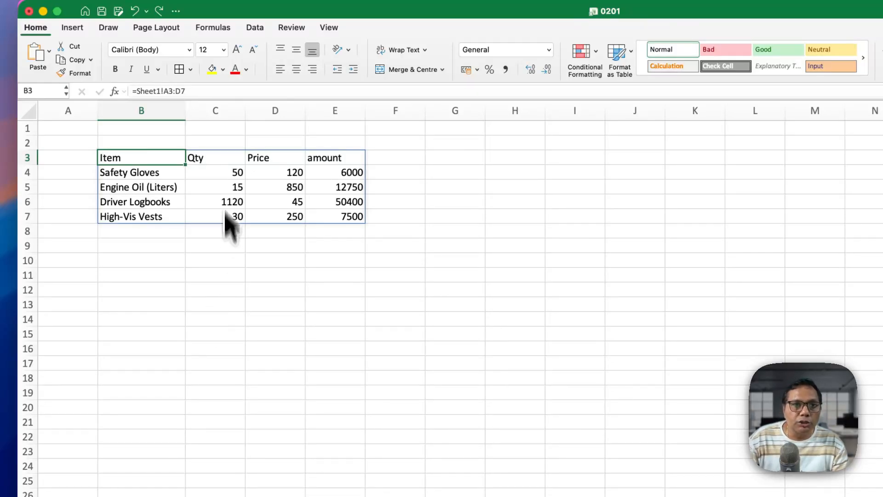
left_click(346, 191)
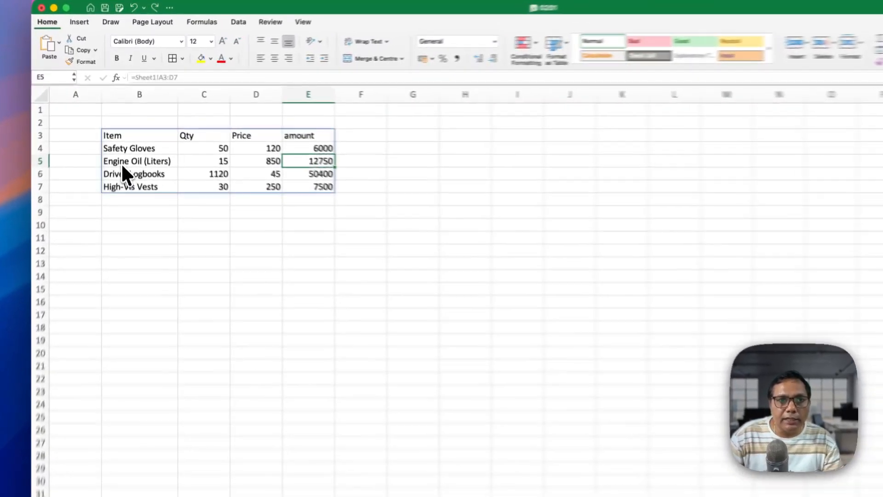
Step: Copy the linked range B3:E5, paste it at cell H3 and inspect the pasted formula
left_click_drag(131, 141, 261, 142)
left_click_drag(161, 146, 326, 170)
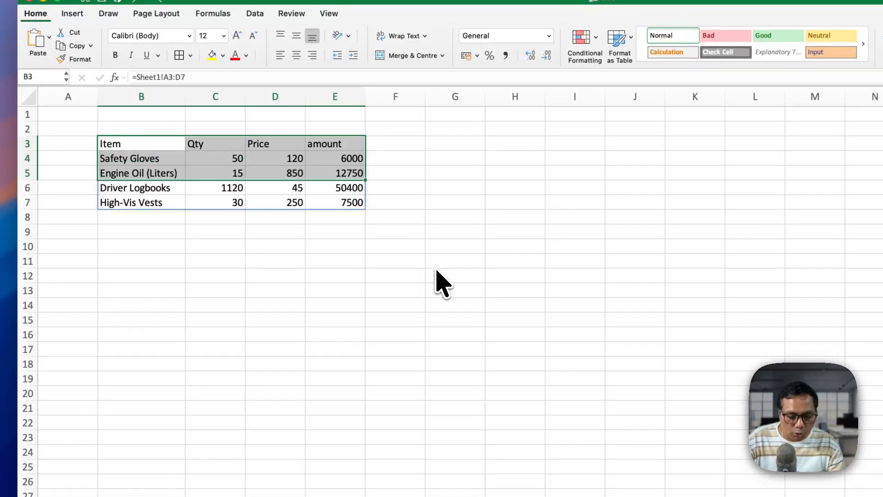
key("super+c")
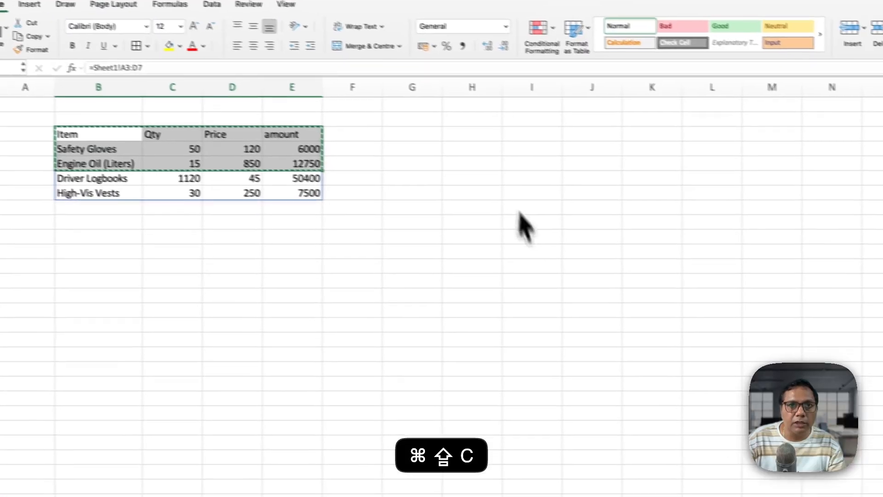
left_click(529, 147)
key("super+shift+v")
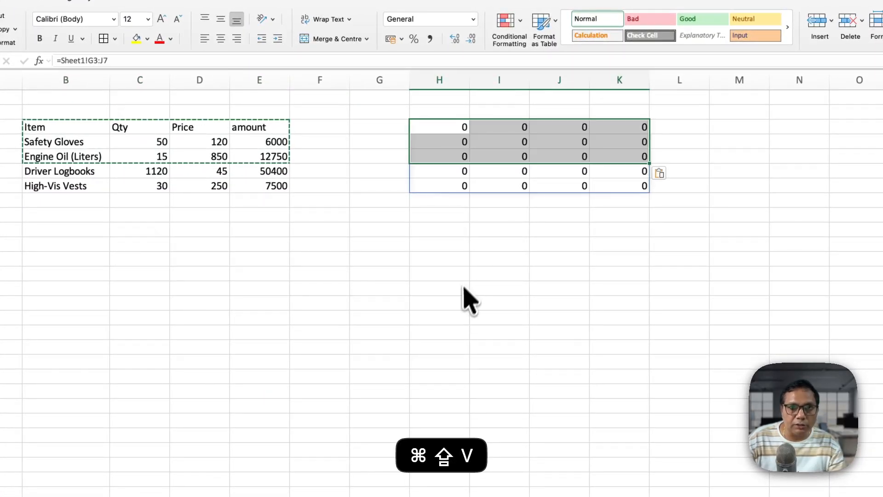
left_click(462, 304)
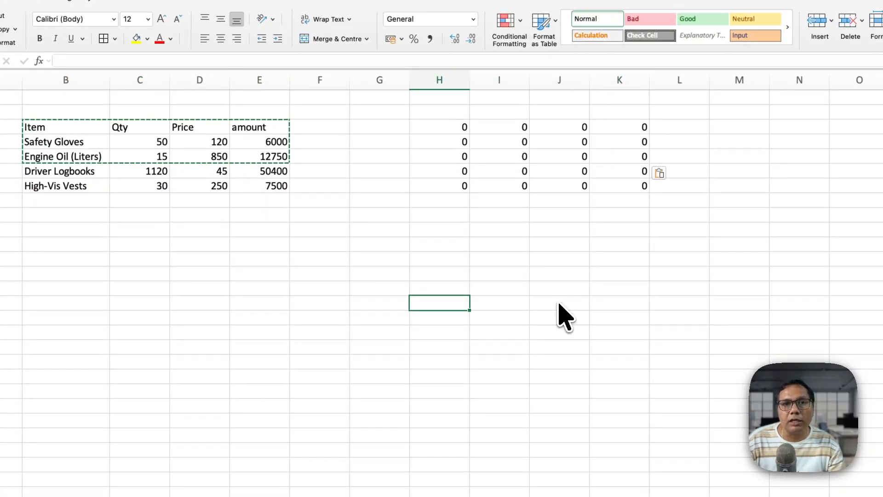
left_click(457, 130)
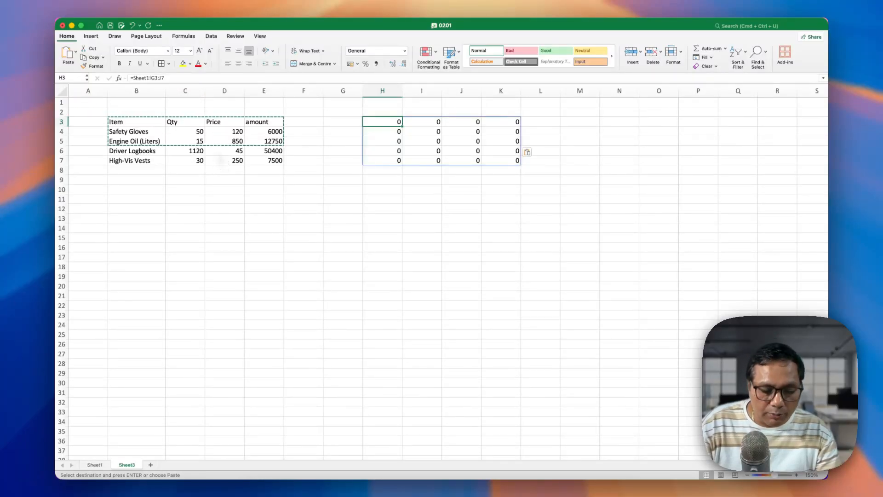
Step: Undo the paste at H3 and cancel the copy selection
key("super+shift+z")
left_click(251, 229)
key("shift+Escape")
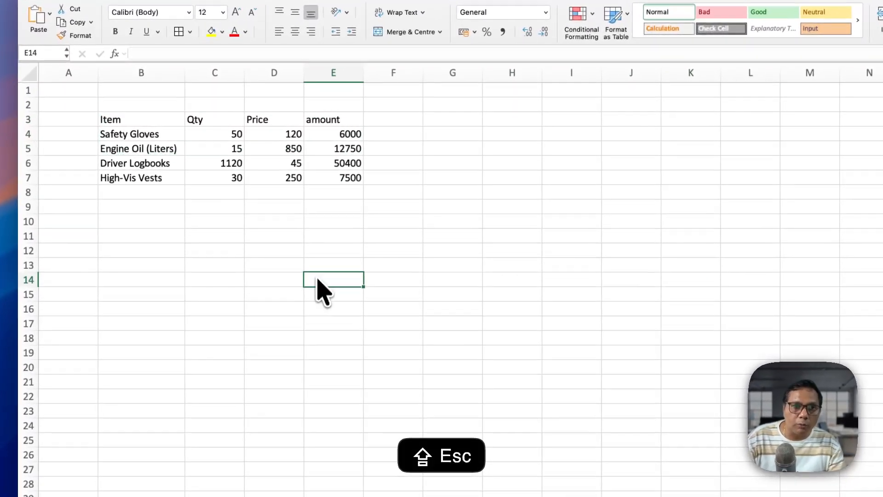
Step: Try to copy only the Engine Oil row B5:E5 of the linked table to cell I5
left_click_drag(120, 151, 322, 155)
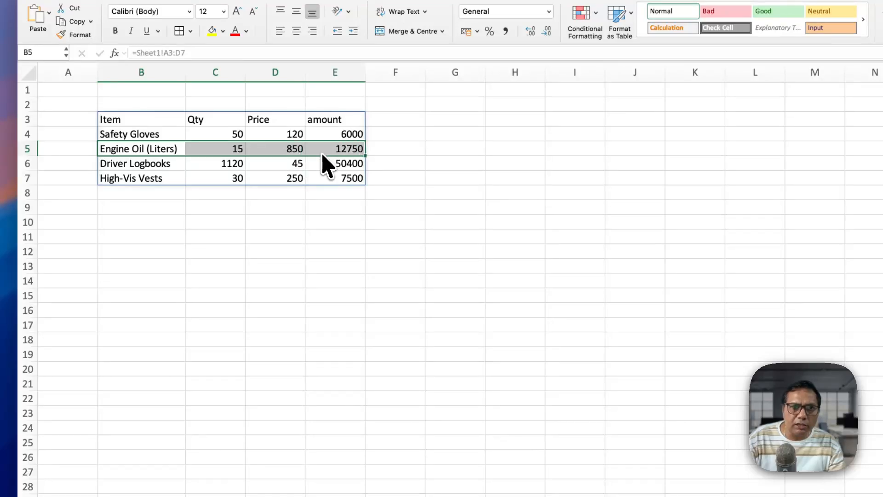
key("super+shift+c")
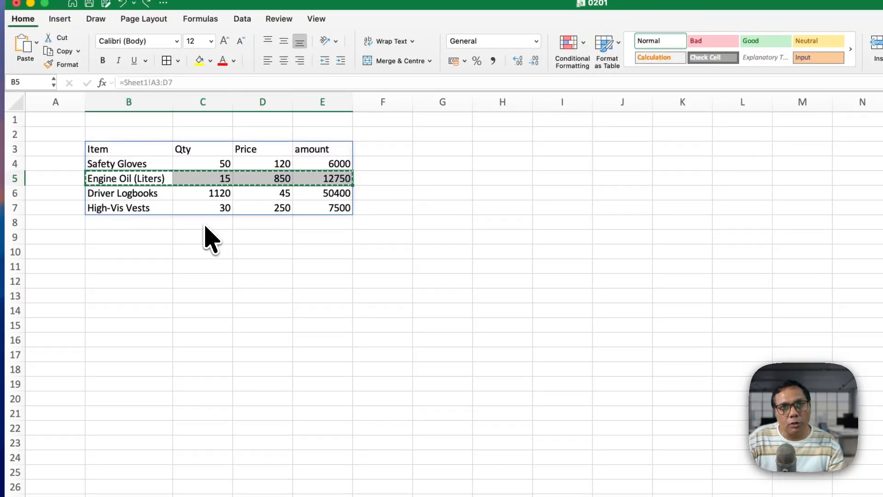
left_click(562, 178)
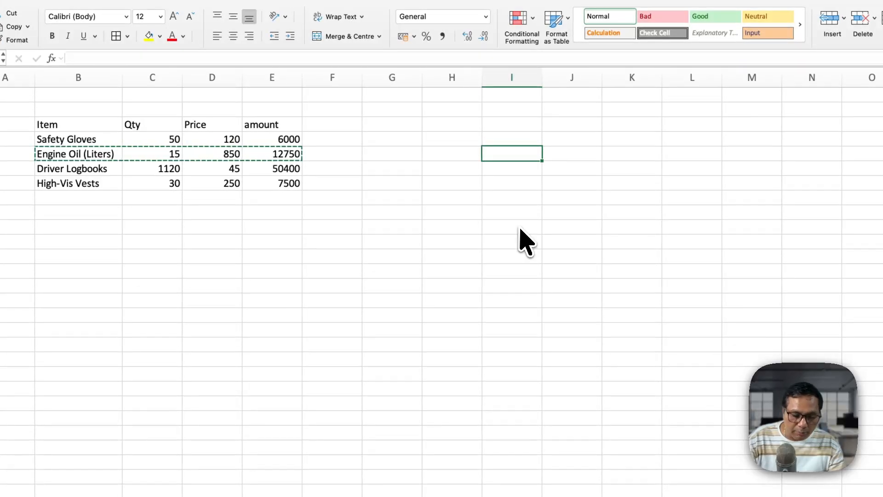
key("super+shift+v")
left_click(479, 289)
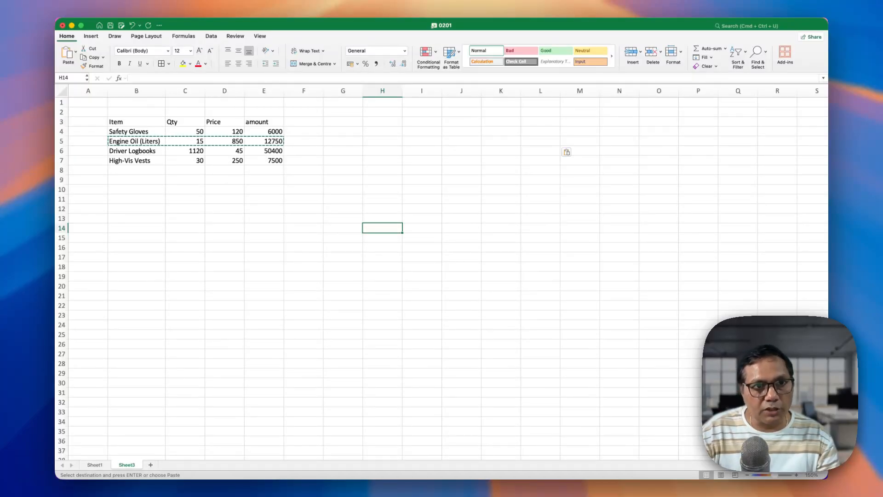
key("shift+Escape")
Step: Copy the four item rows B4:E7 and paste them as values only at cell H4
left_click_drag(125, 131, 301, 188)
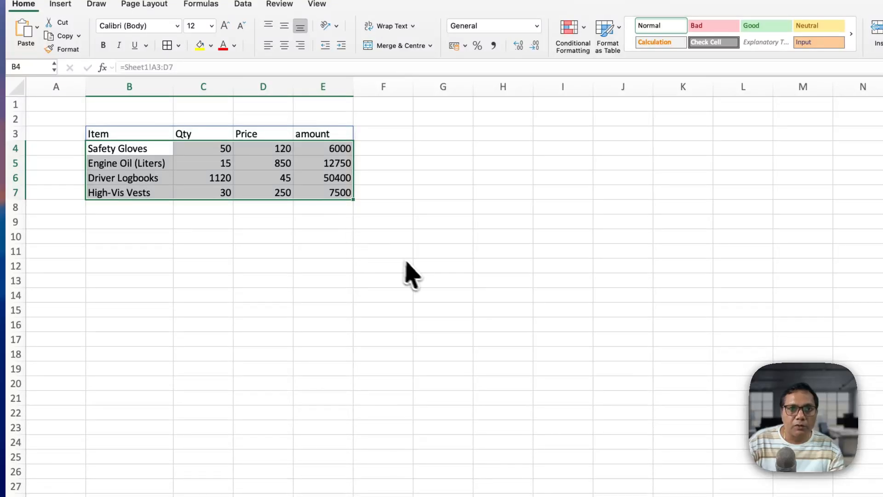
key("super+shift+c")
left_click(510, 152)
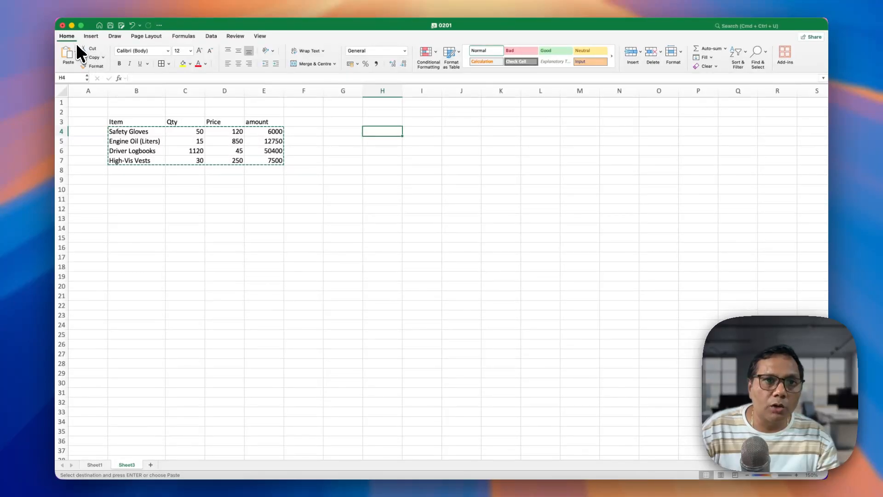
left_click(75, 50)
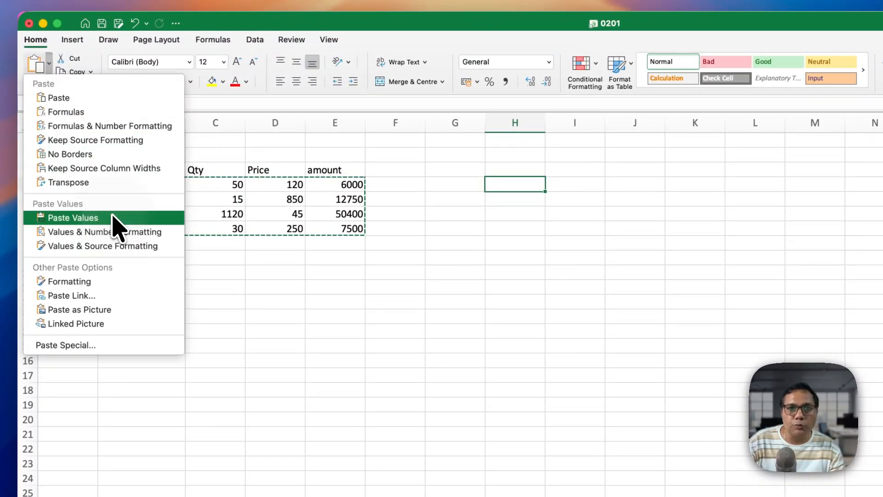
left_click(114, 218)
left_click(481, 317)
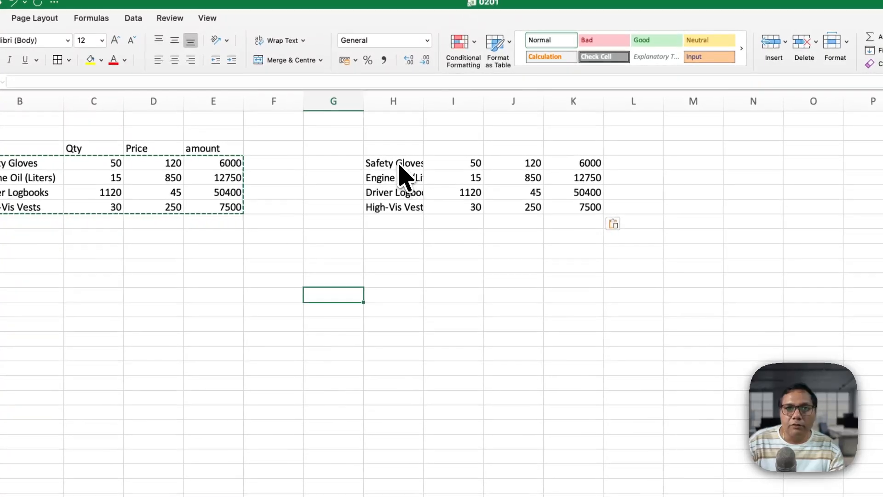
Step: Fit the width of column H to the pasted item names and cancel the copy selection
double_click(424, 104)
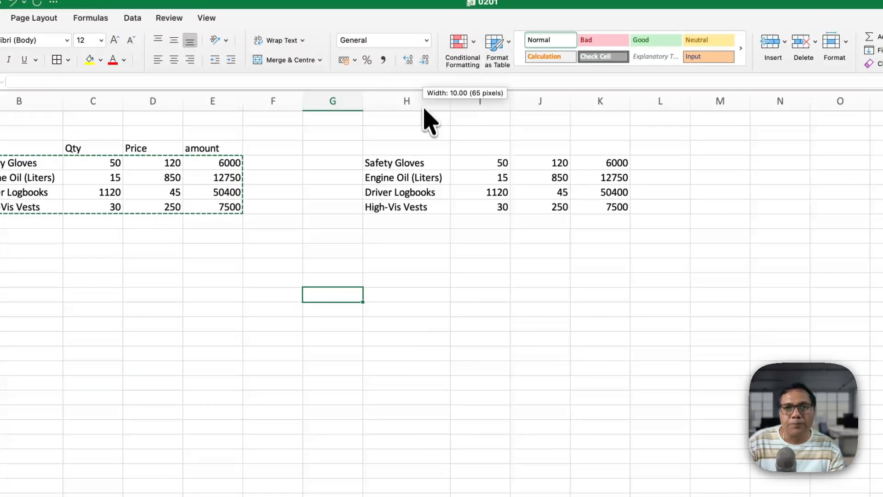
left_click(441, 290)
key("Escape")
Step: Delete the pasted values from cells H4:K7
left_click_drag(407, 163, 596, 204)
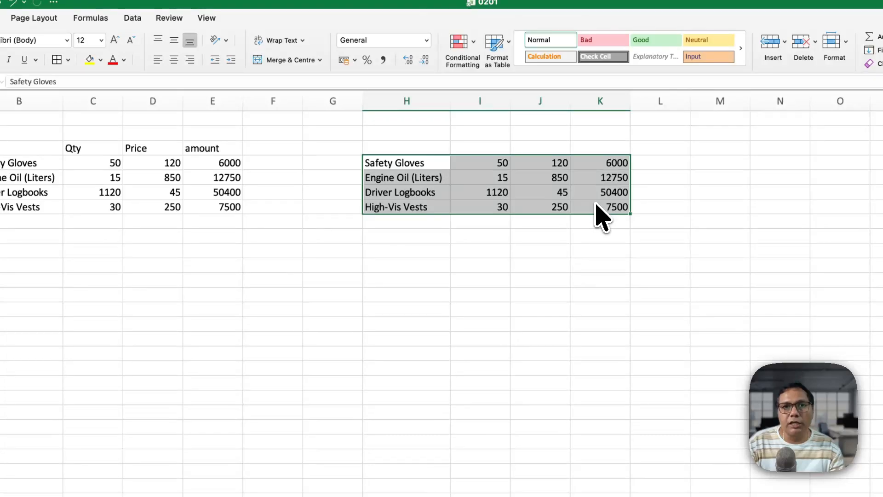
key("shift+BackSpace")
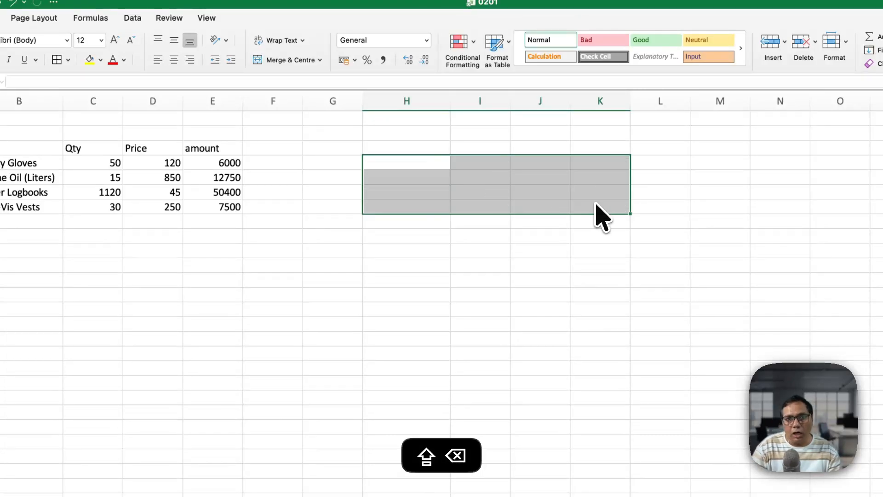
left_click(306, 270)
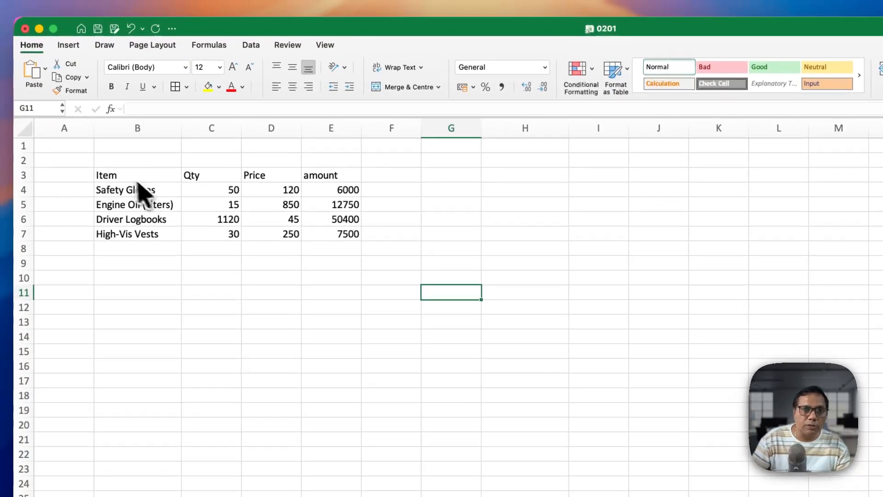
Step: Make the range in cell B3's array formula absolute, so that it reads =Sheet1!$A$3:$D$7
left_click(99, 169)
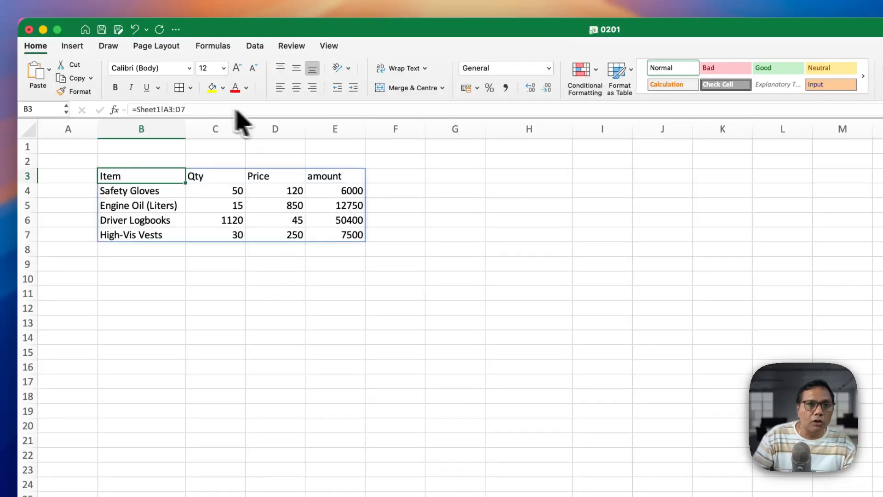
left_click(195, 110)
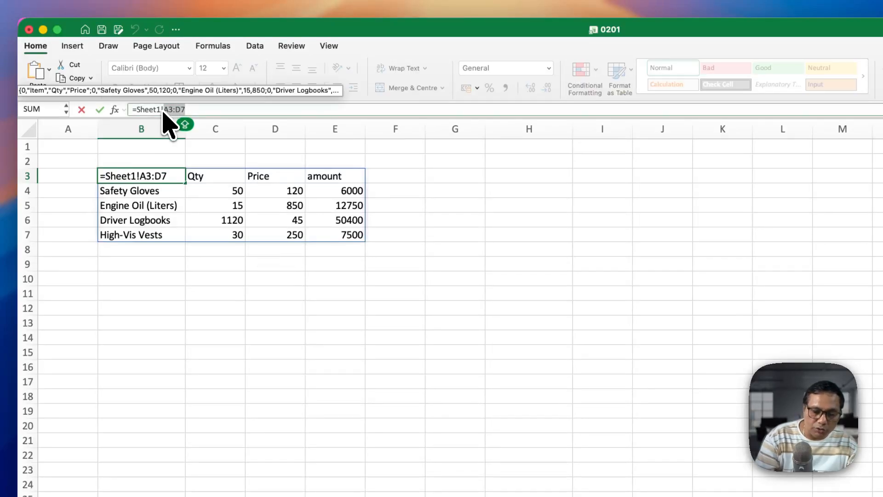
key("F4")
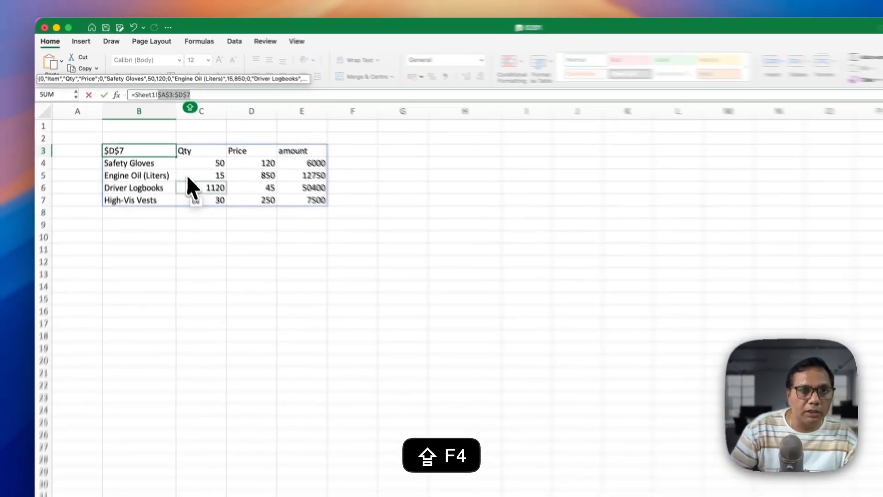
key("Return")
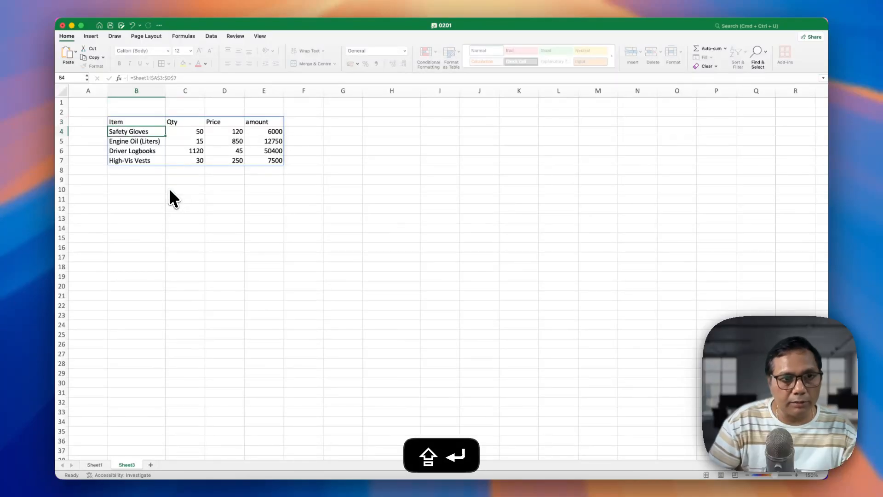
Step: Paste a copy of B3's absolute array formula at cell H3, check the copied formula, and undo the paste
key("shift+Return")
key("super+shift+c")
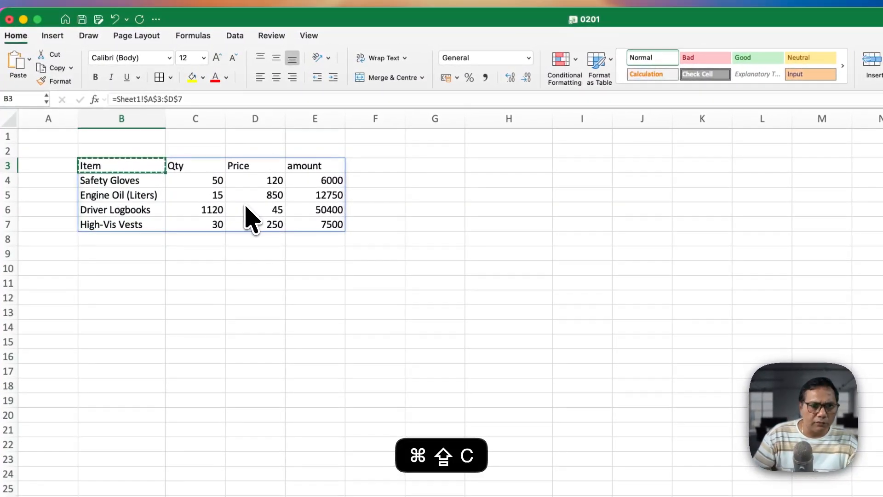
left_click(488, 167)
key("super+shift+v")
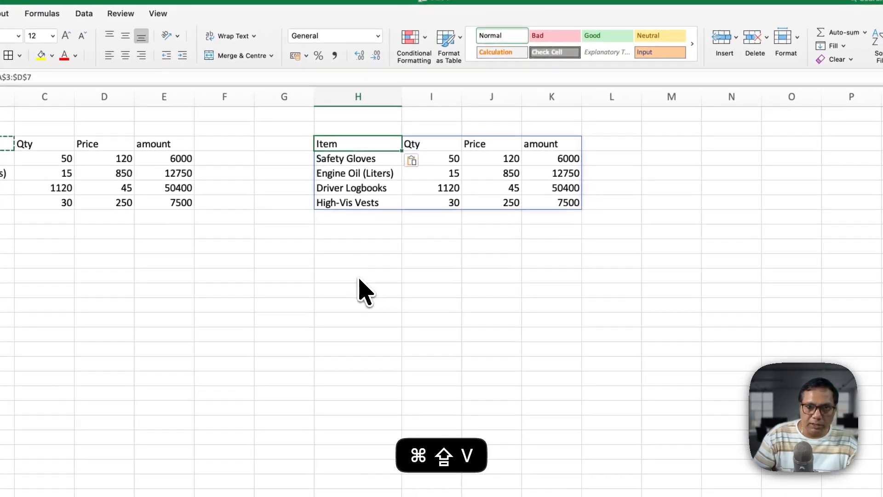
left_click(508, 297)
key("shift+Escape")
left_click(341, 148)
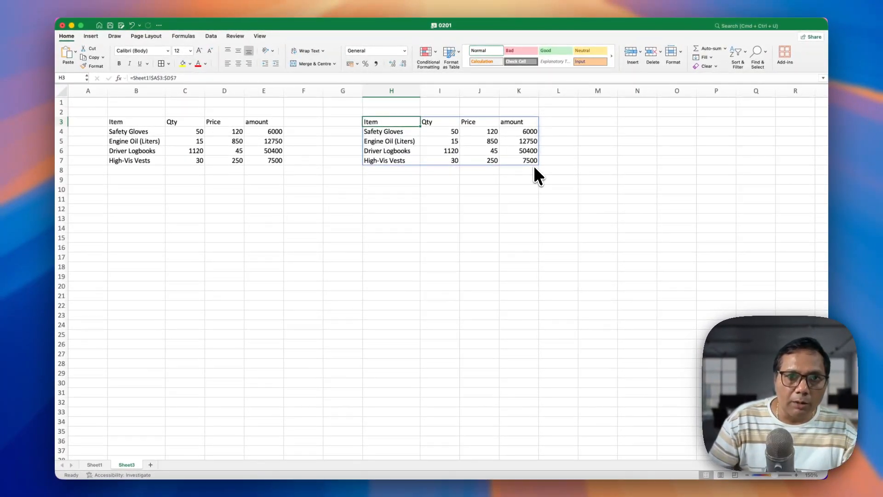
key("super+shift+z")
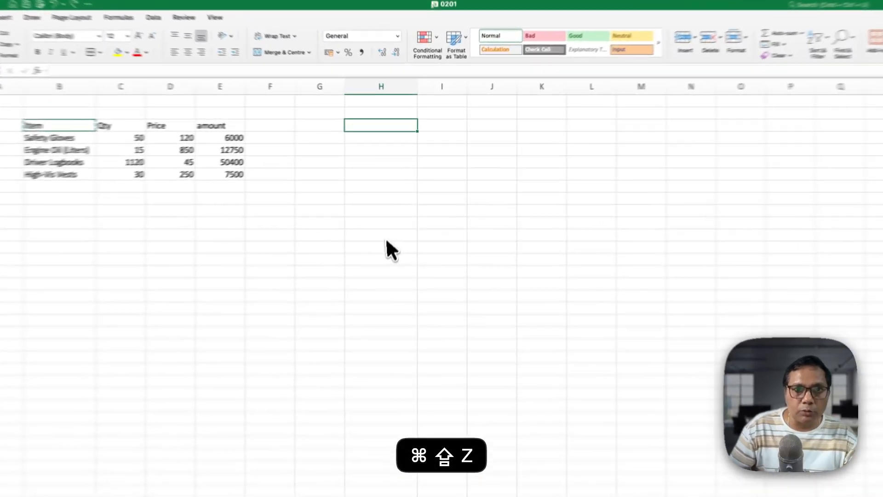
Step: Enter the number 12546 in cell H5
left_click(391, 209)
left_click(367, 162)
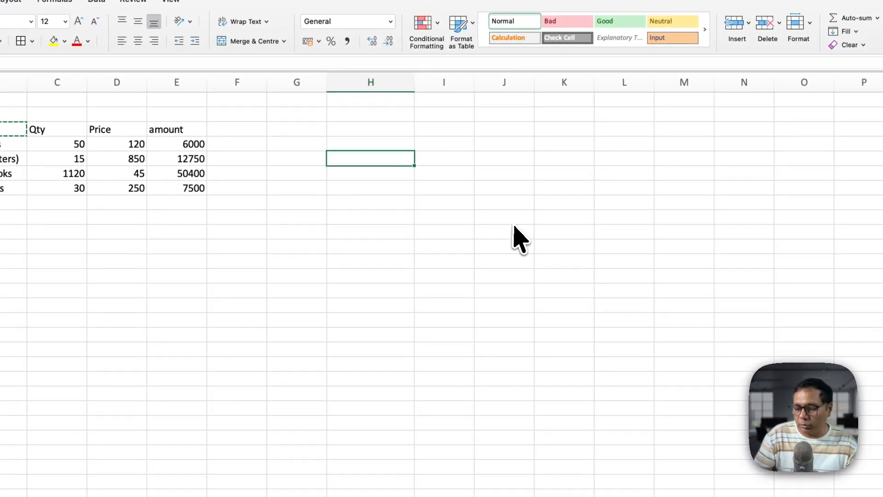
type("12546")
key("Return")
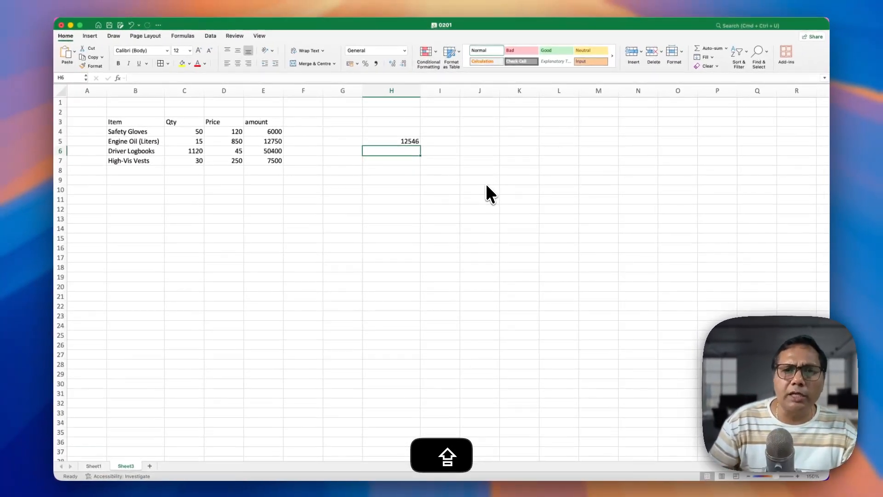
Step: Copy the array formula from B3 to cell H3, above the number in H5, and examine the formula's spill range
left_click(141, 122)
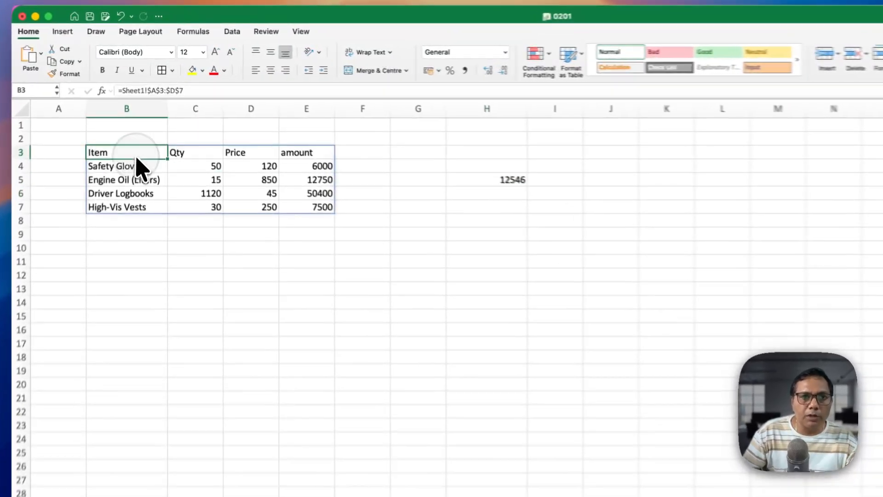
key("super+shift+c")
left_click(491, 156)
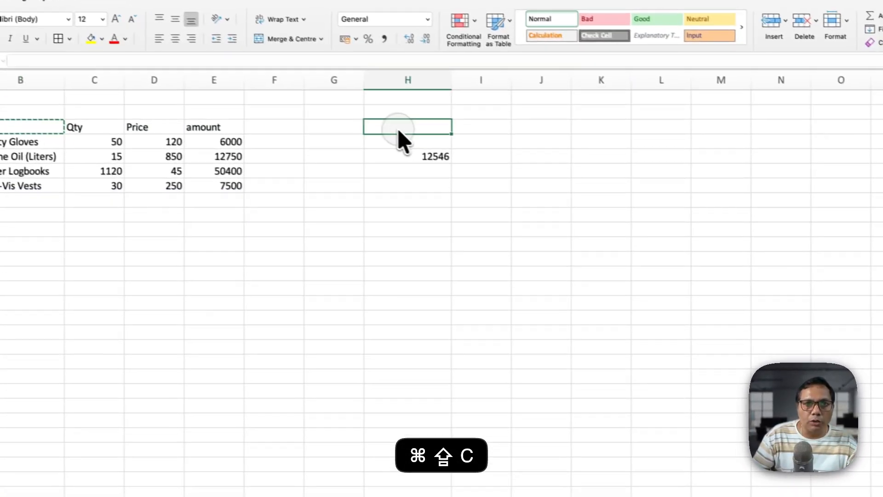
key("super+shift+v")
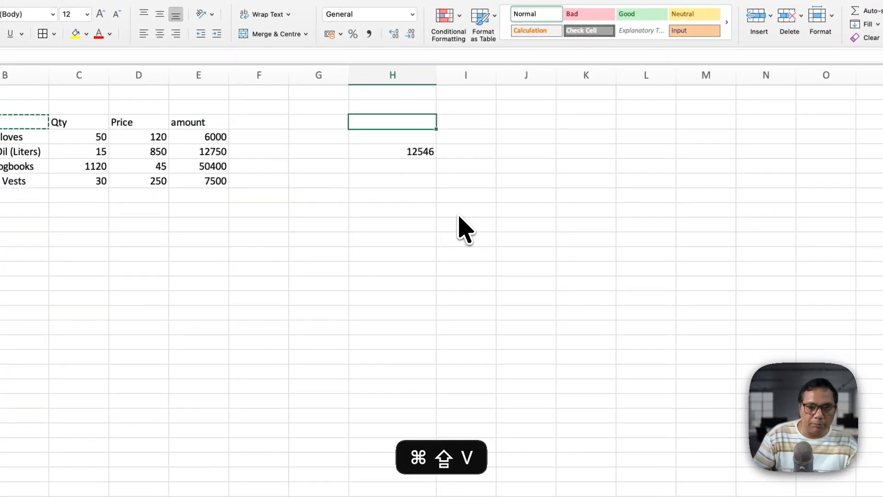
left_click(434, 312)
key("shift+Escape")
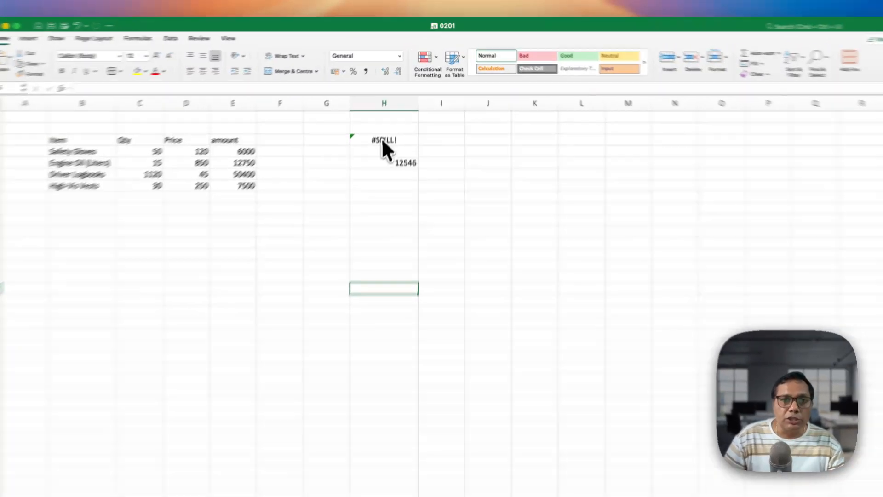
left_click(392, 122)
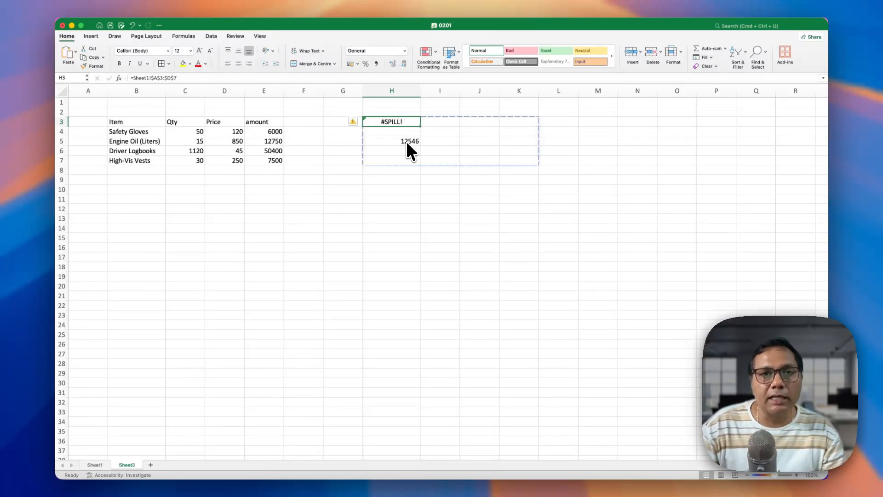
key("Escape")
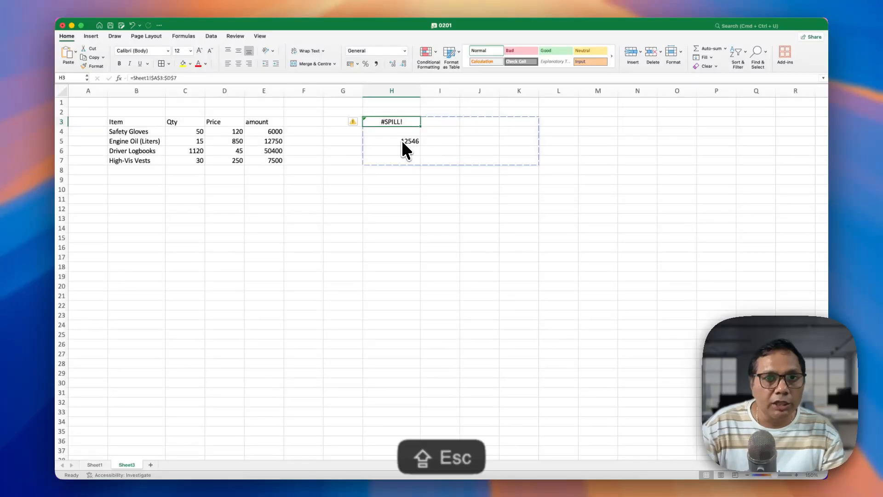
Step: Delete the number from cell H5 to free the spill range of the formula in H3
left_click(404, 143)
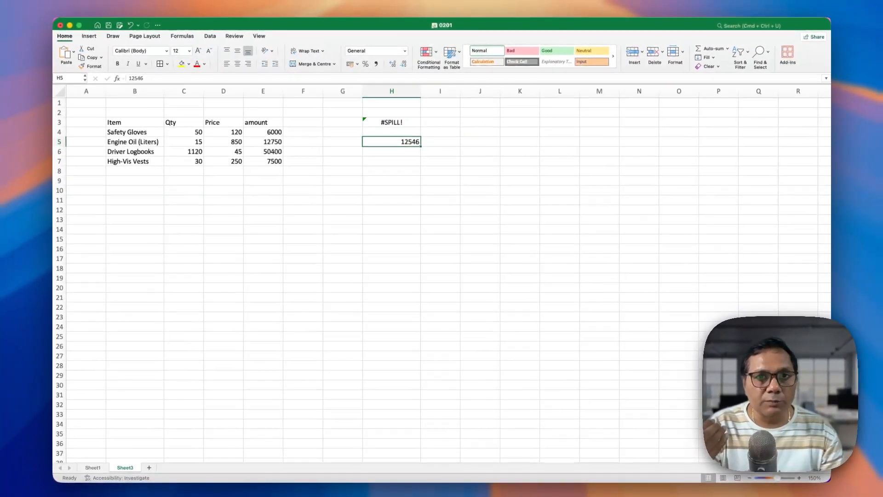
key("shift+BackSpace")
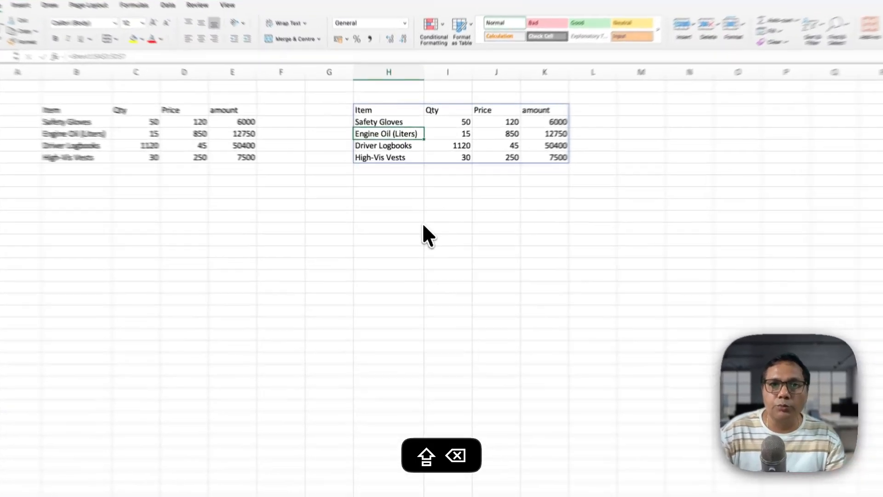
left_click(419, 218)
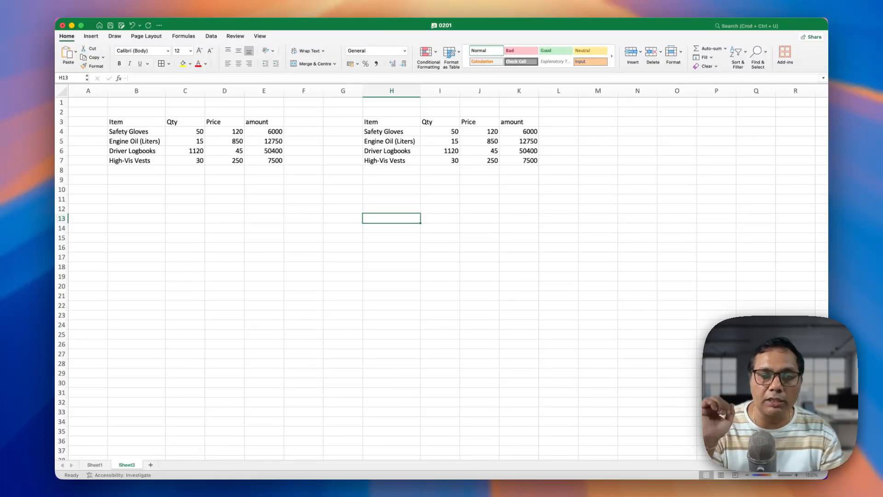
key("shift+Escape")
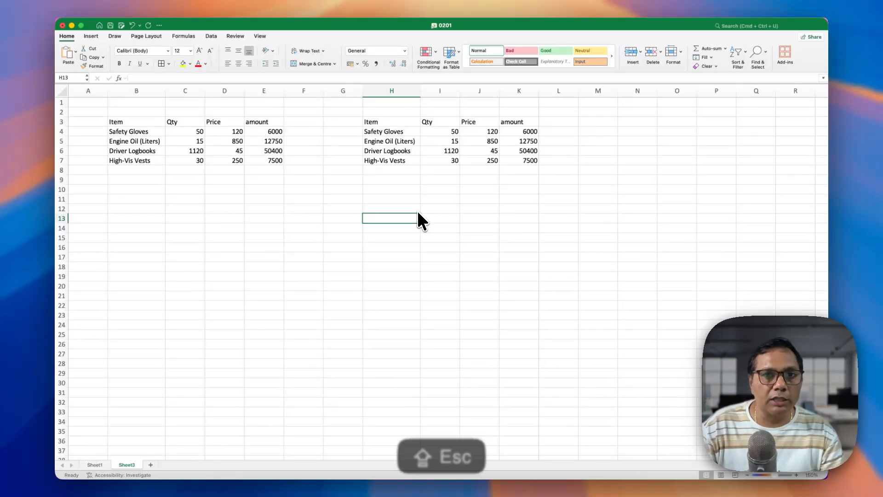
Step: Copy the spilled range H3:K7, paste it back in place as values, and check that I5 holds a plain value
left_click_drag(382, 121, 498, 153)
left_click_drag(557, 230, 591, 247)
key("super+shift+c")
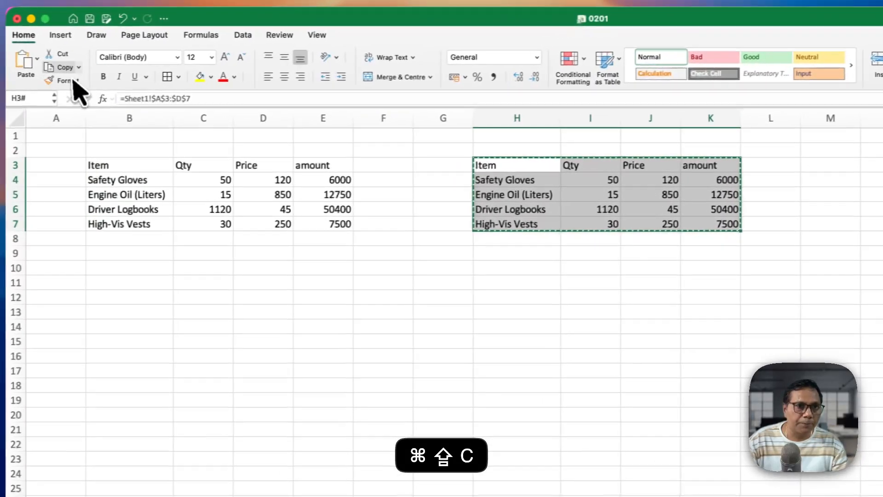
left_click(37, 58)
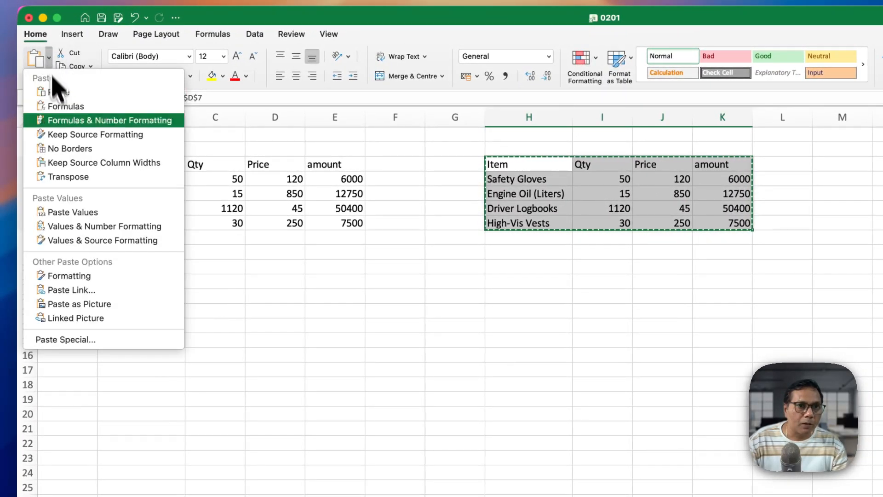
left_click(92, 226)
left_click(396, 341)
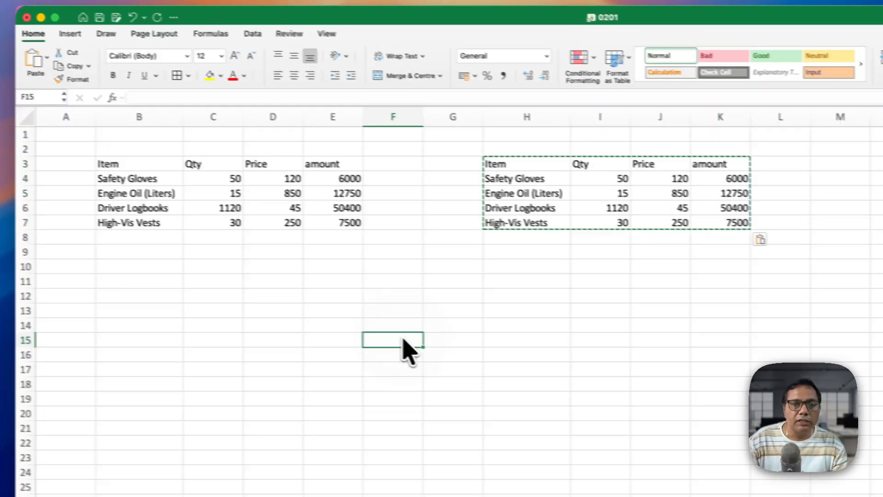
key("shift+Escape")
left_click(602, 193)
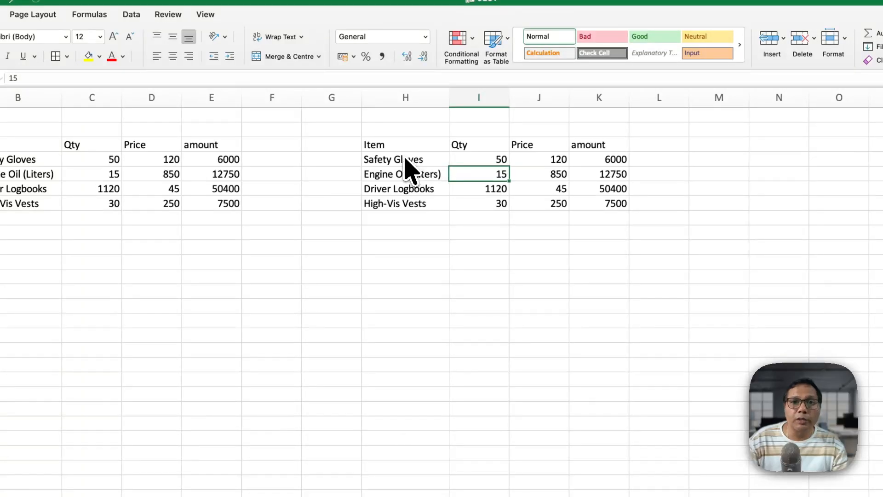
Step: Convert the range H3:K7 into a table with headers
left_click_drag(394, 148, 605, 213)
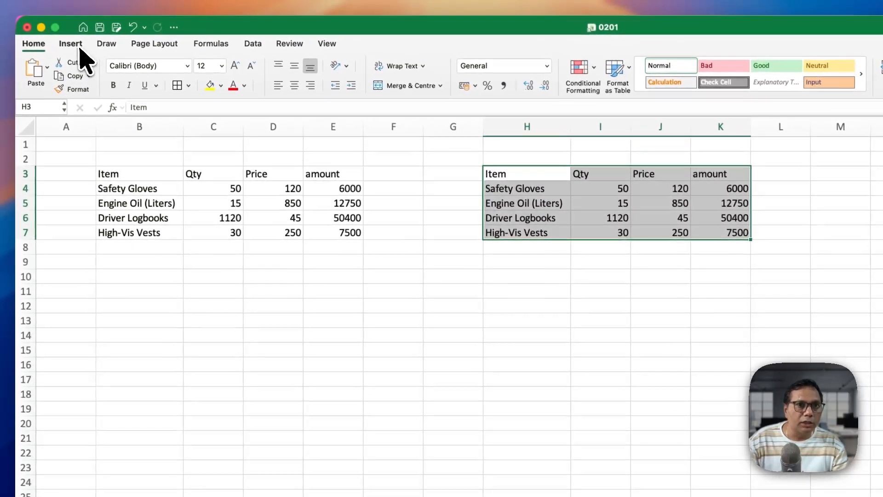
left_click(52, 39)
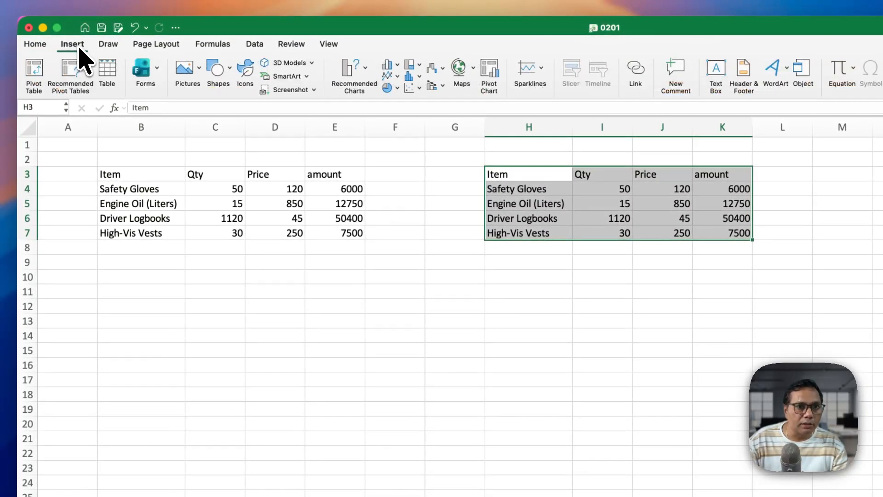
left_click(83, 73)
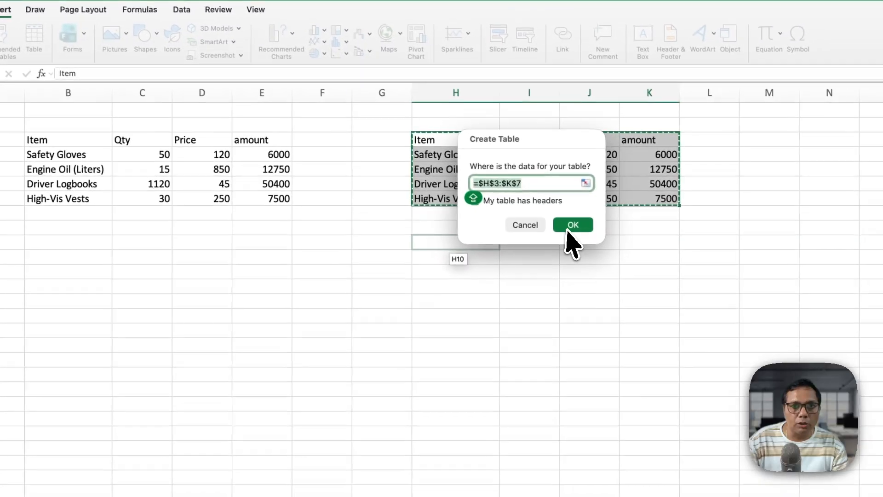
left_click(646, 259)
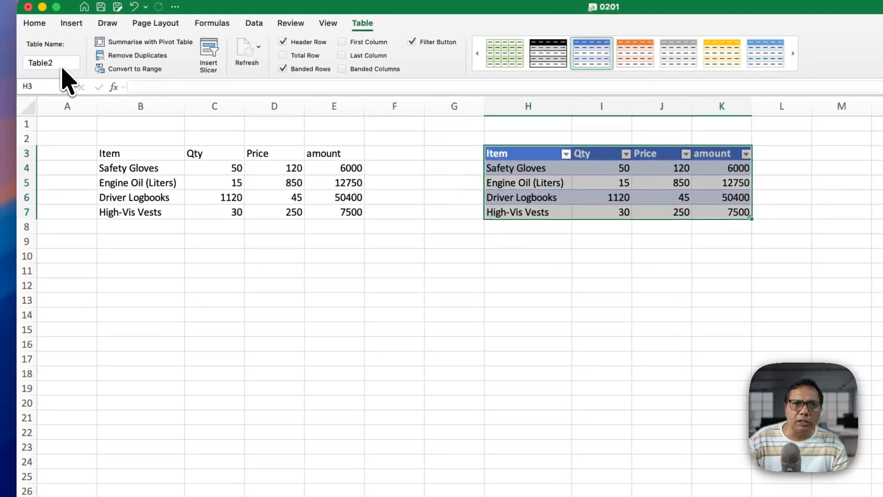
left_click(740, 345)
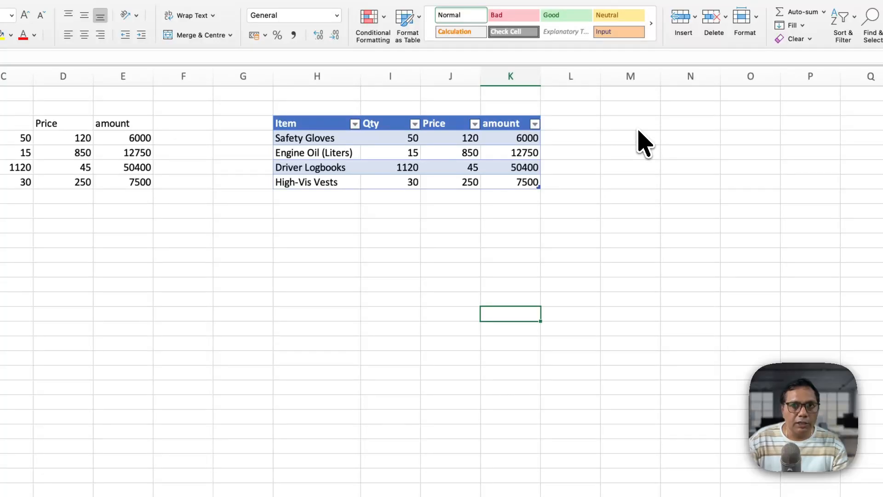
Step: Enter the array formula =Table2 in cell M3 by referencing the table's data rows H4:K7, and review the formula
left_click(639, 130)
type("=")
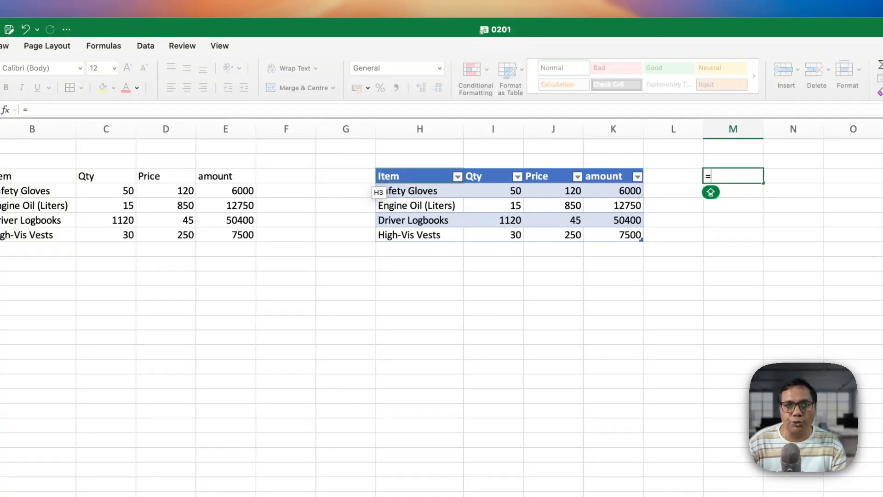
left_click_drag(382, 191, 639, 235)
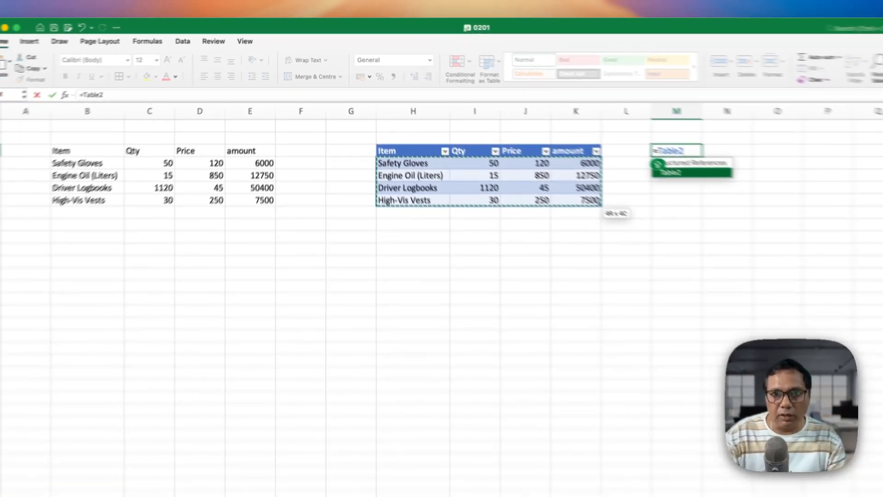
key("shift+Return")
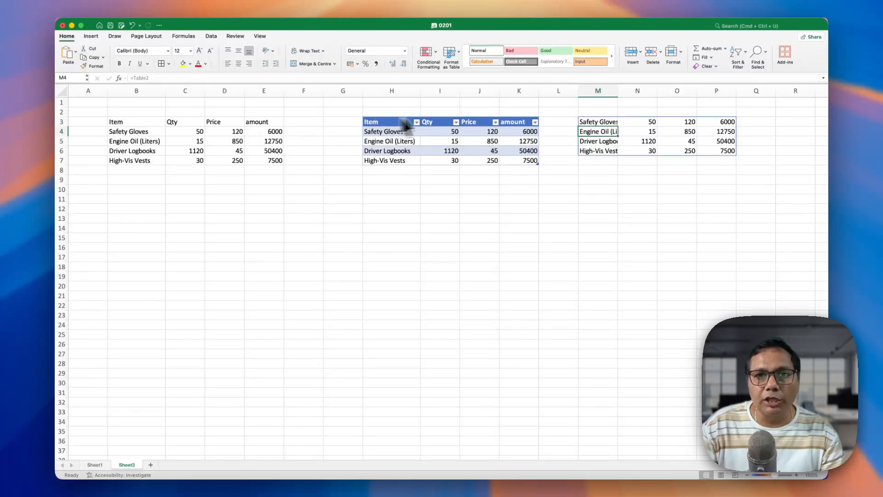
left_click(591, 123)
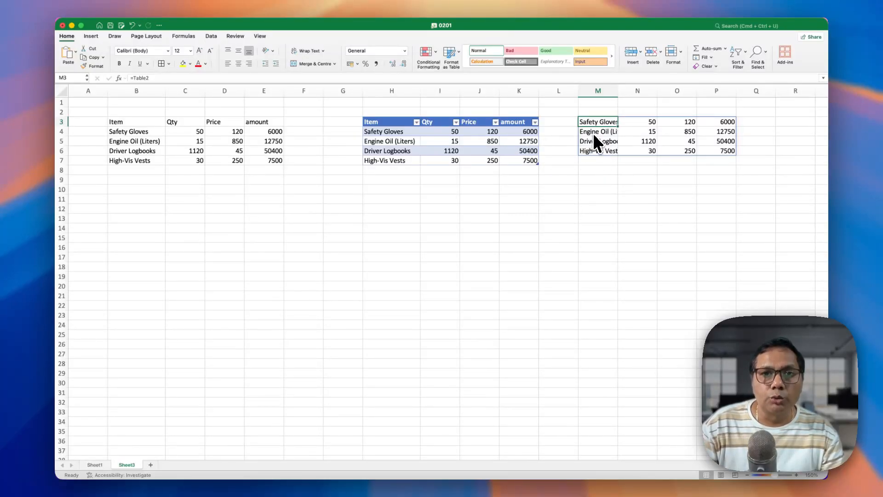
Step: Clear the mirrored table data beside the formatted table, covering cells L2:P8
left_click_drag(558, 113, 714, 173)
key("shift+BackSpace")
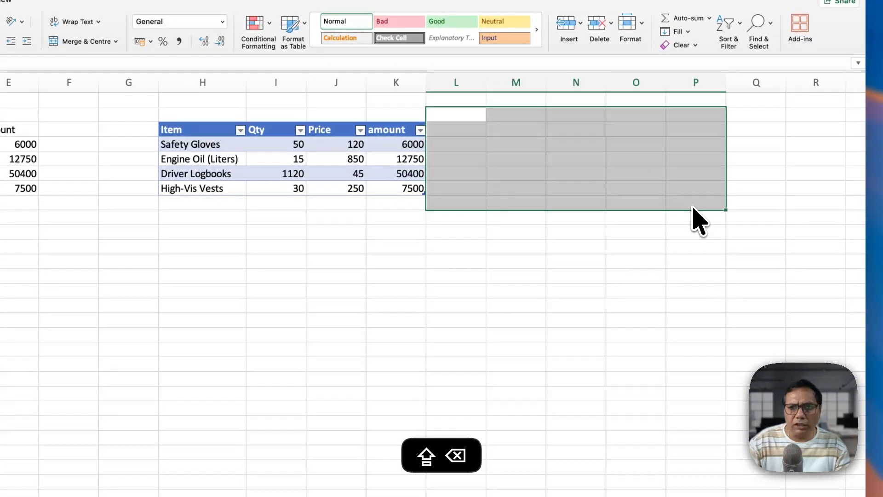
left_click(537, 305)
left_click(458, 148)
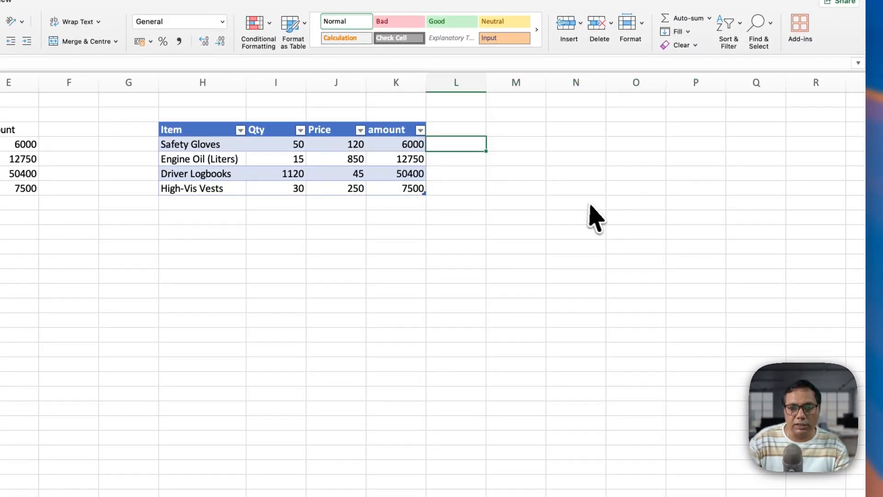
Step: Add a column with the header ABC to the table by entering it in cell L3
left_click(462, 133)
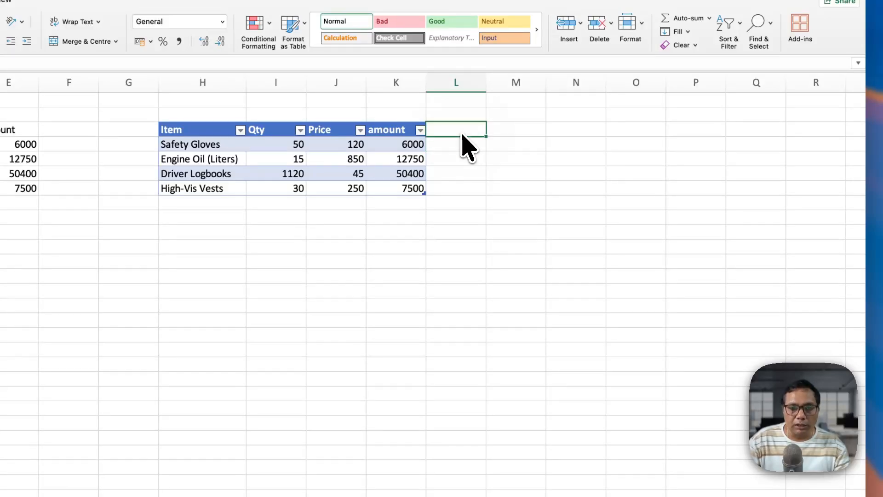
type("ABC")
key("Return")
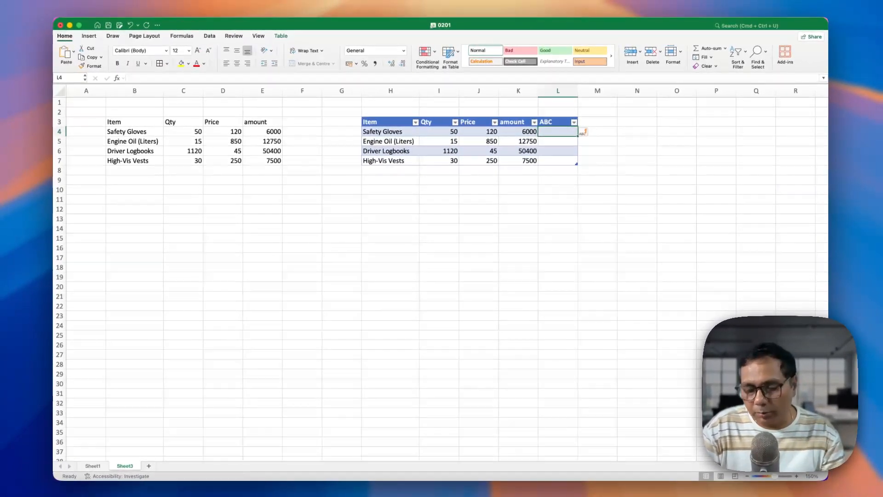
Step: Try to mirror the spilled range B3:E7 inside the table with an array formula in cell L4 of the ABC column
type("=")
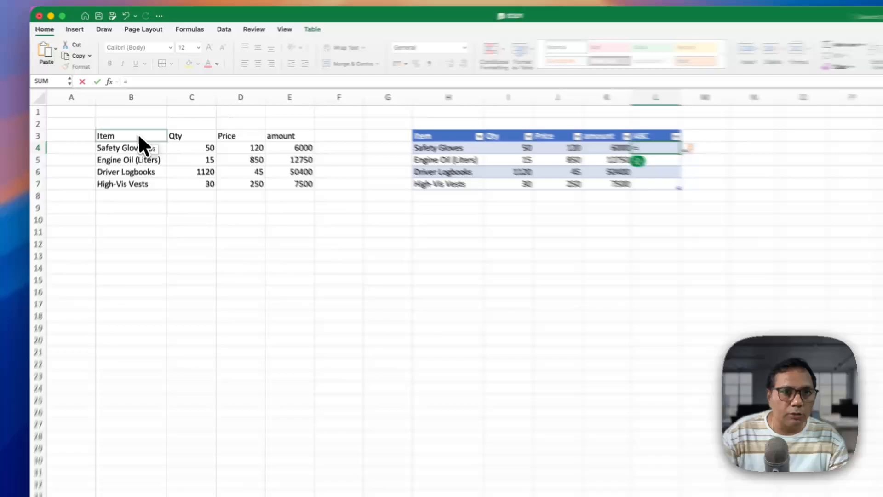
left_click_drag(137, 123, 256, 160)
key("shift+Return")
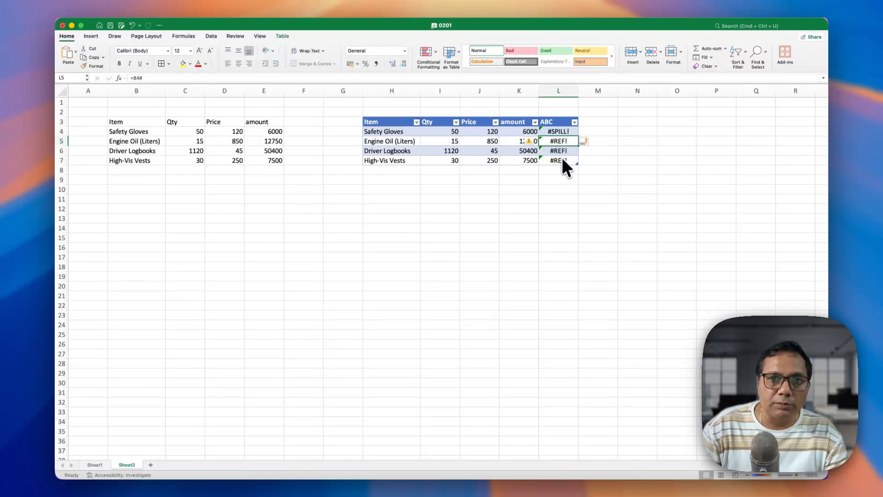
Step: Clear the formulas from the table's ABC column, cells L4:L7
key("Up")
key("shift+BackSpace")
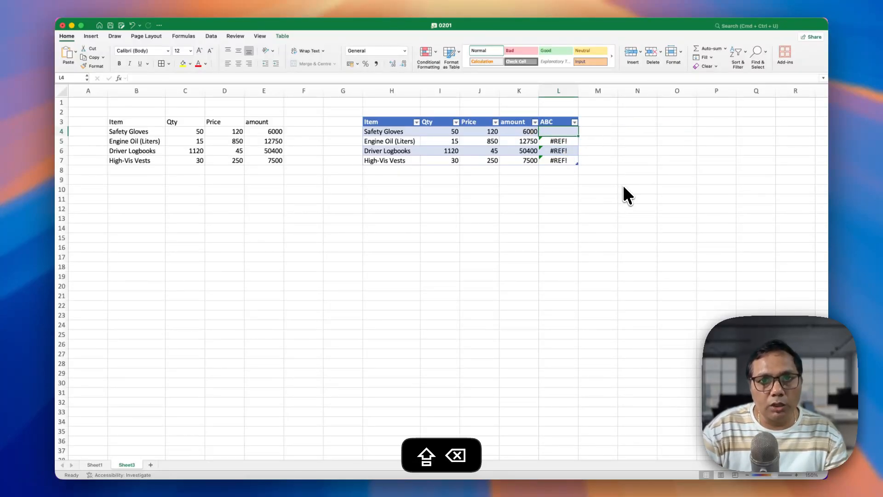
left_click_drag(566, 133, 571, 160)
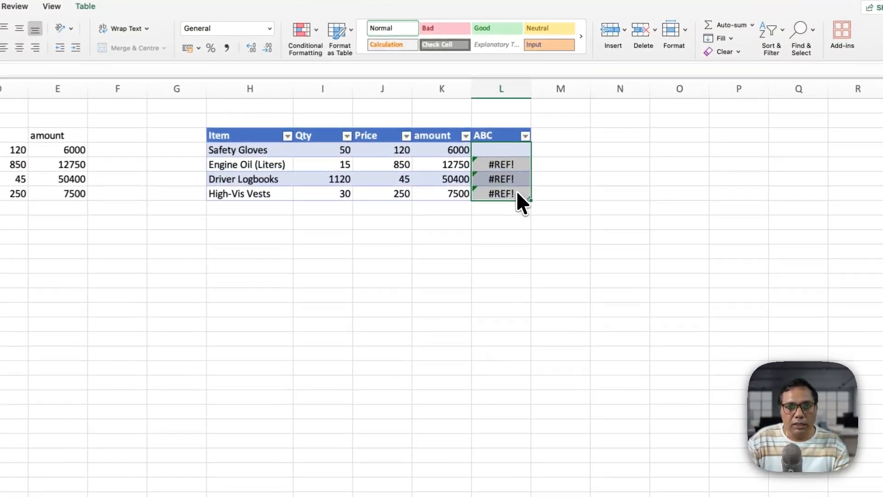
key("shift+BackSpace")
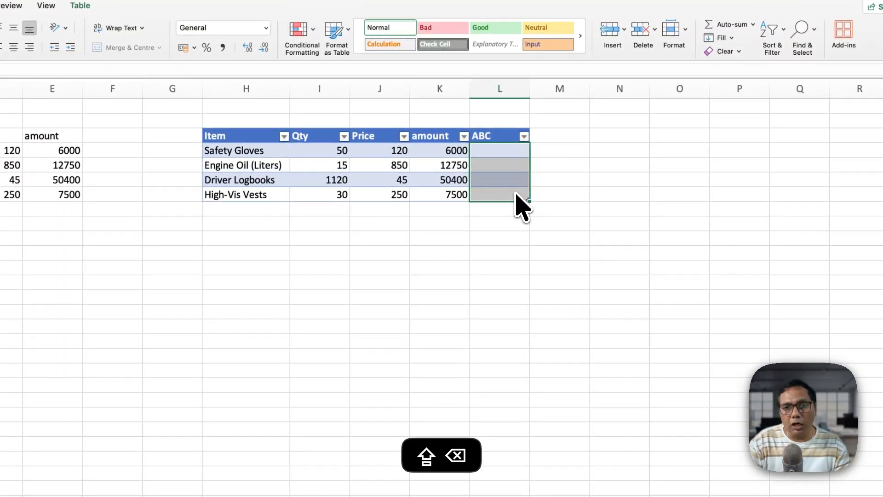
left_click(506, 266)
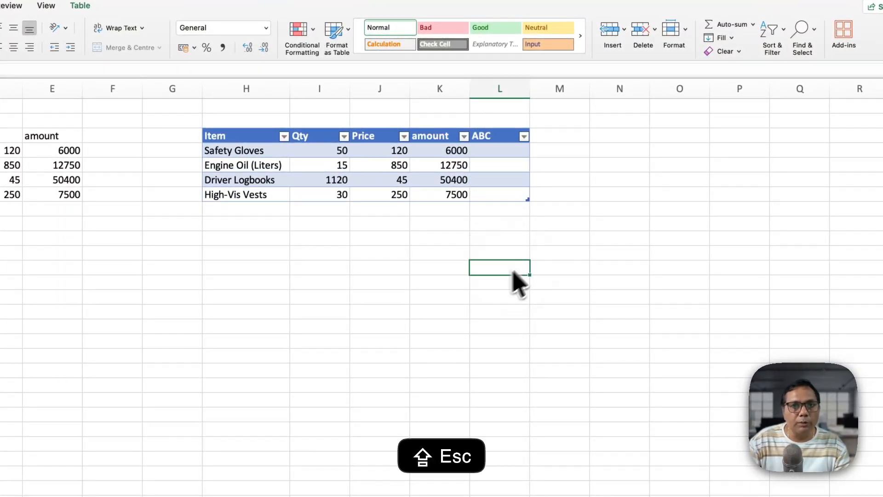